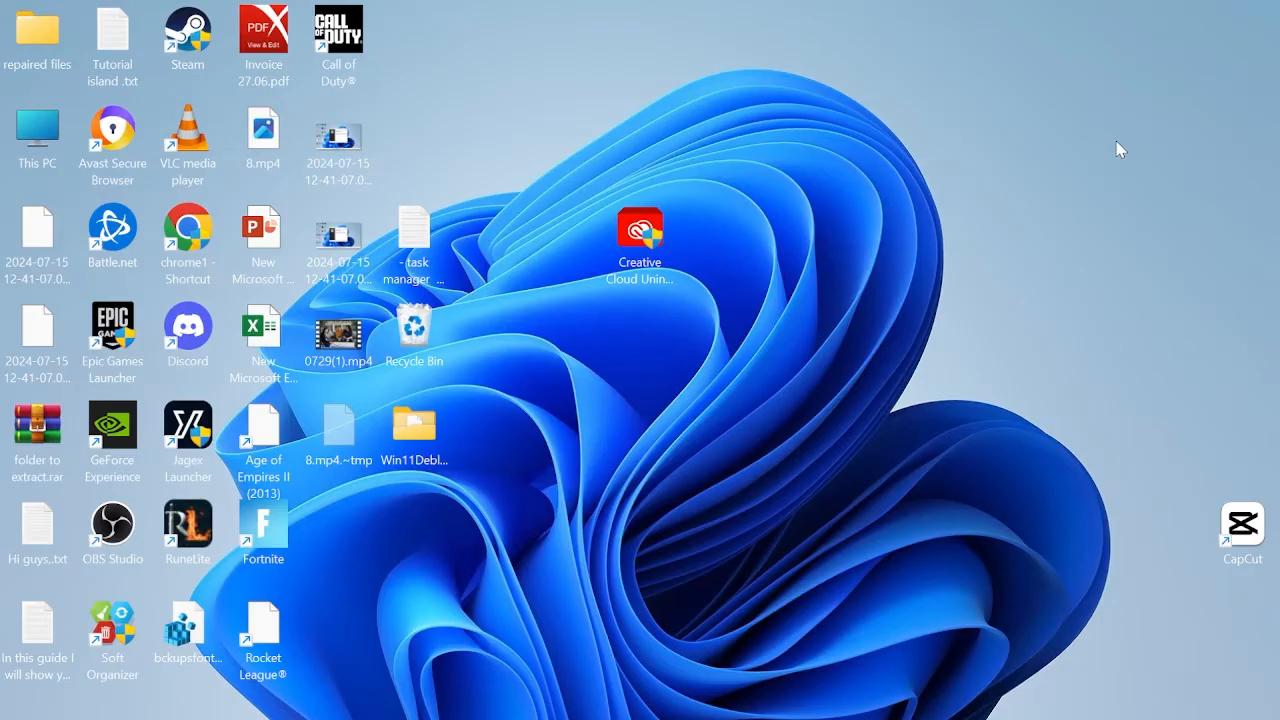
Launch CapCut from the desktop and move the 0729 (1) project to the Trash
double_click(1244, 525)
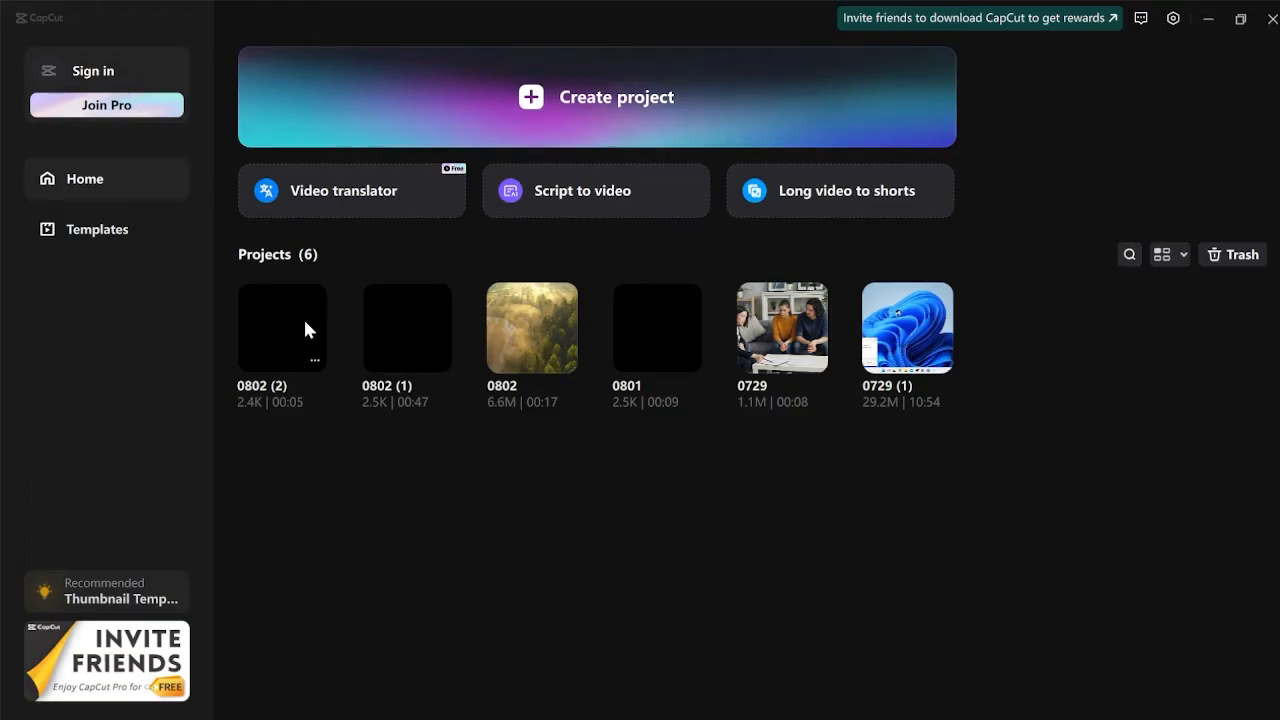
right_click(897, 326)
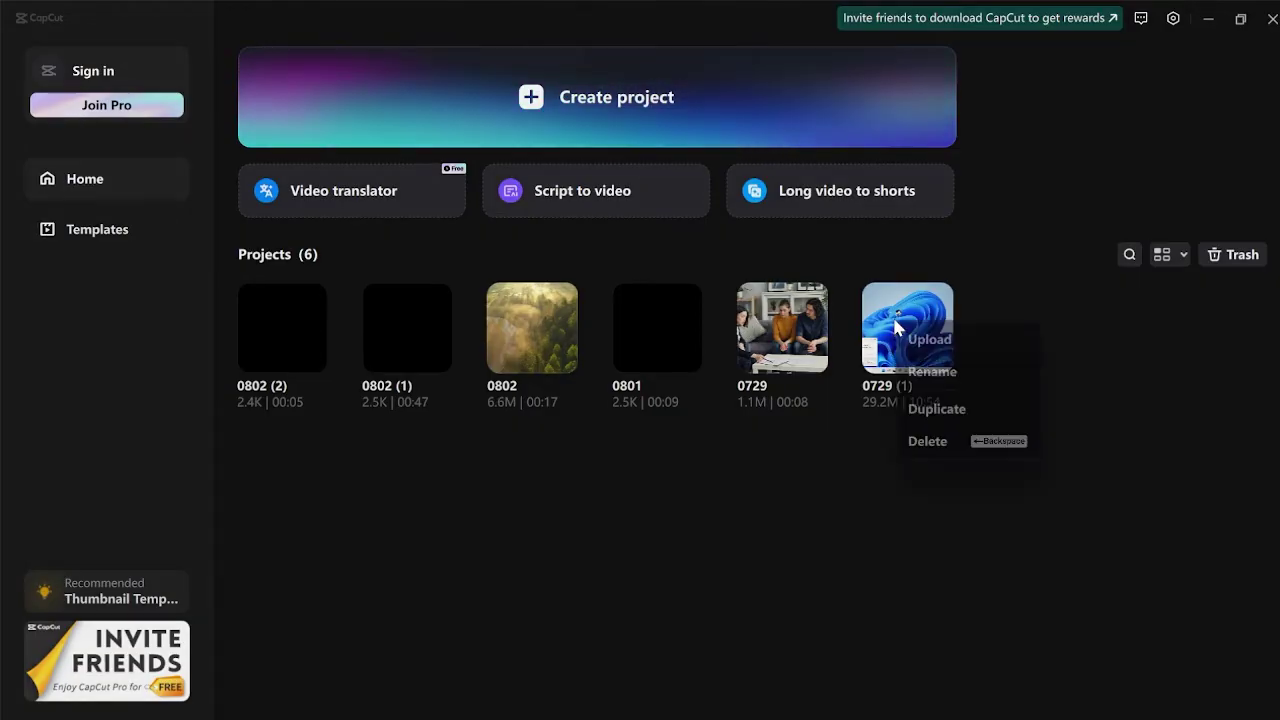
left_click(936, 452)
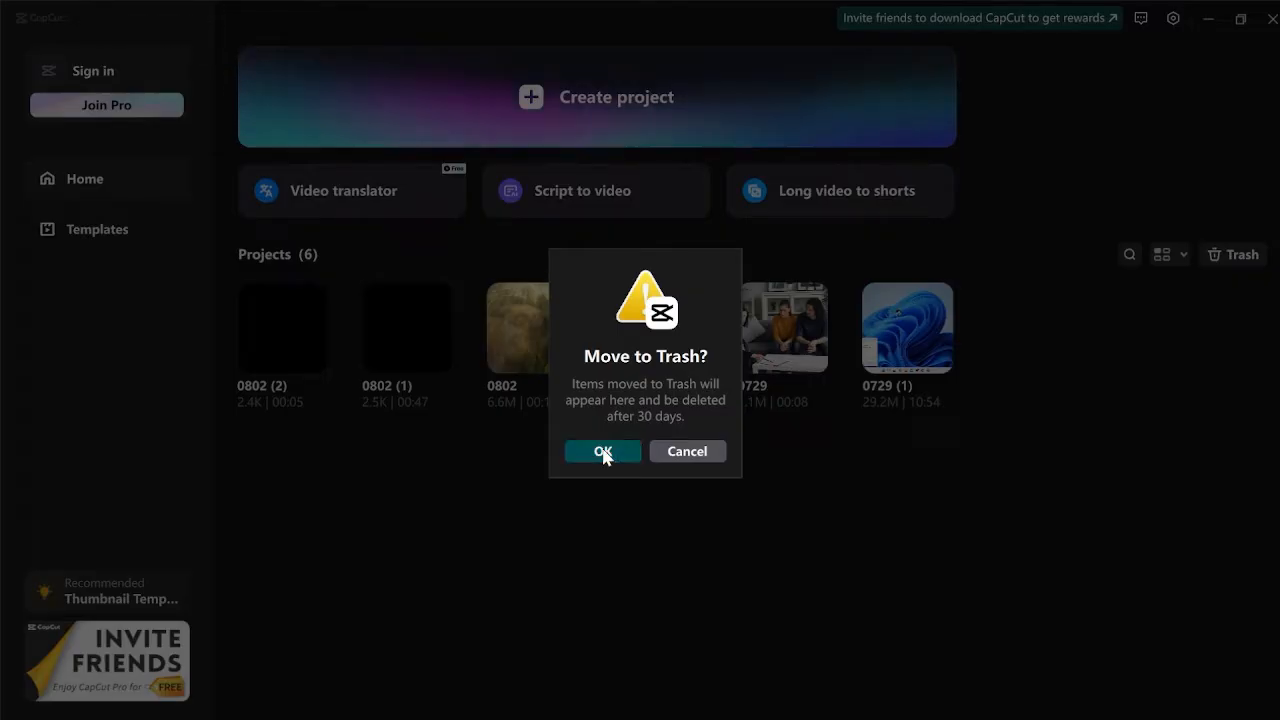
left_click(603, 455)
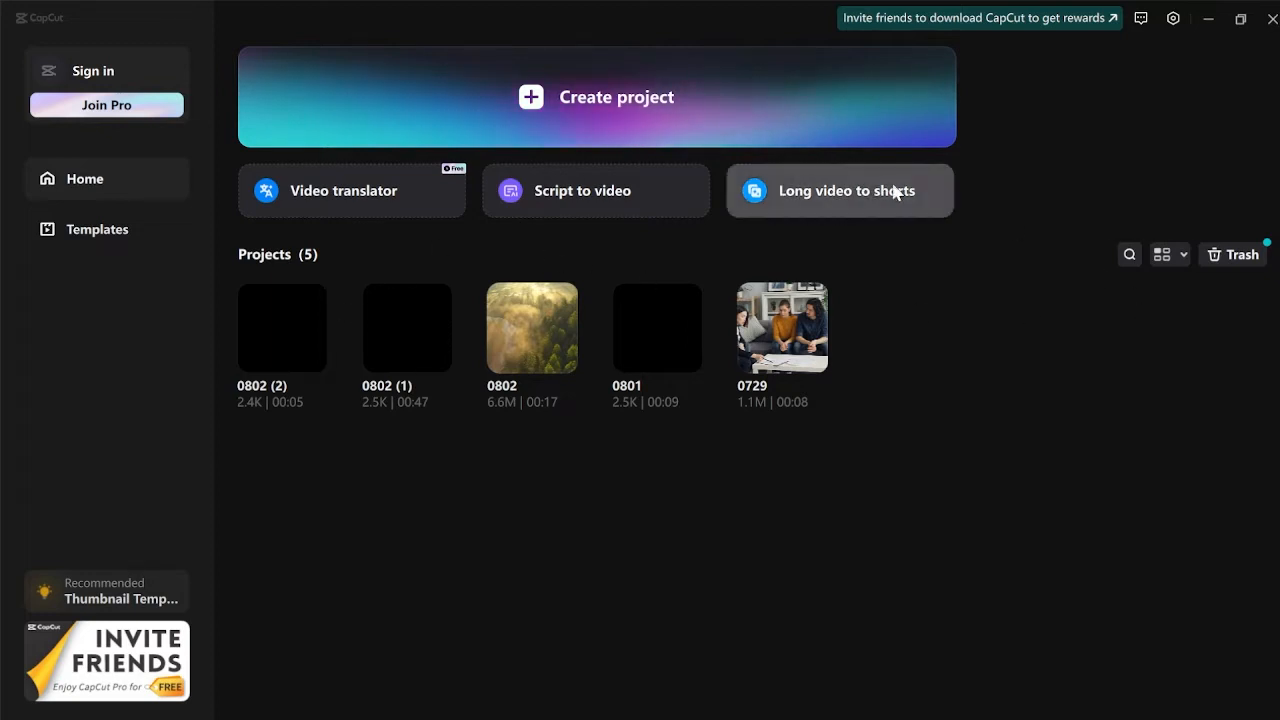
Create the new 0803 project and enable Proxy at 540P in its Performance settings
left_click(664, 98)
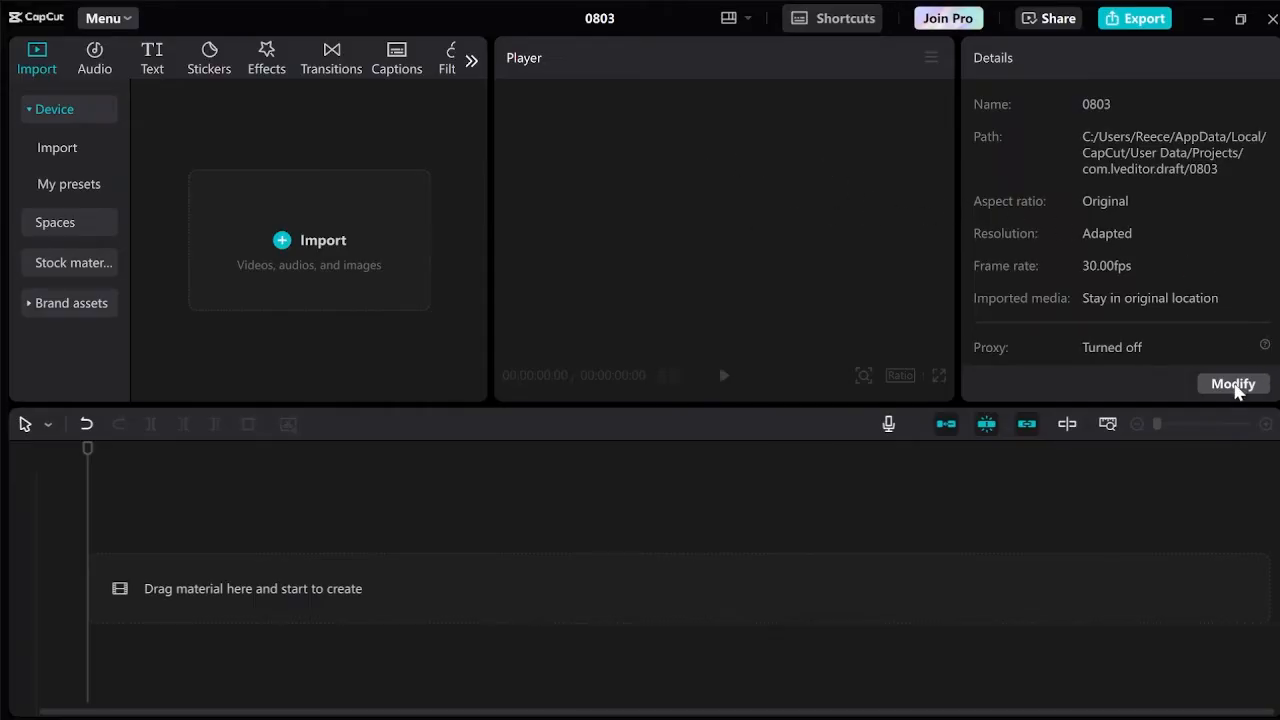
left_click(1238, 388)
left_click(728, 132)
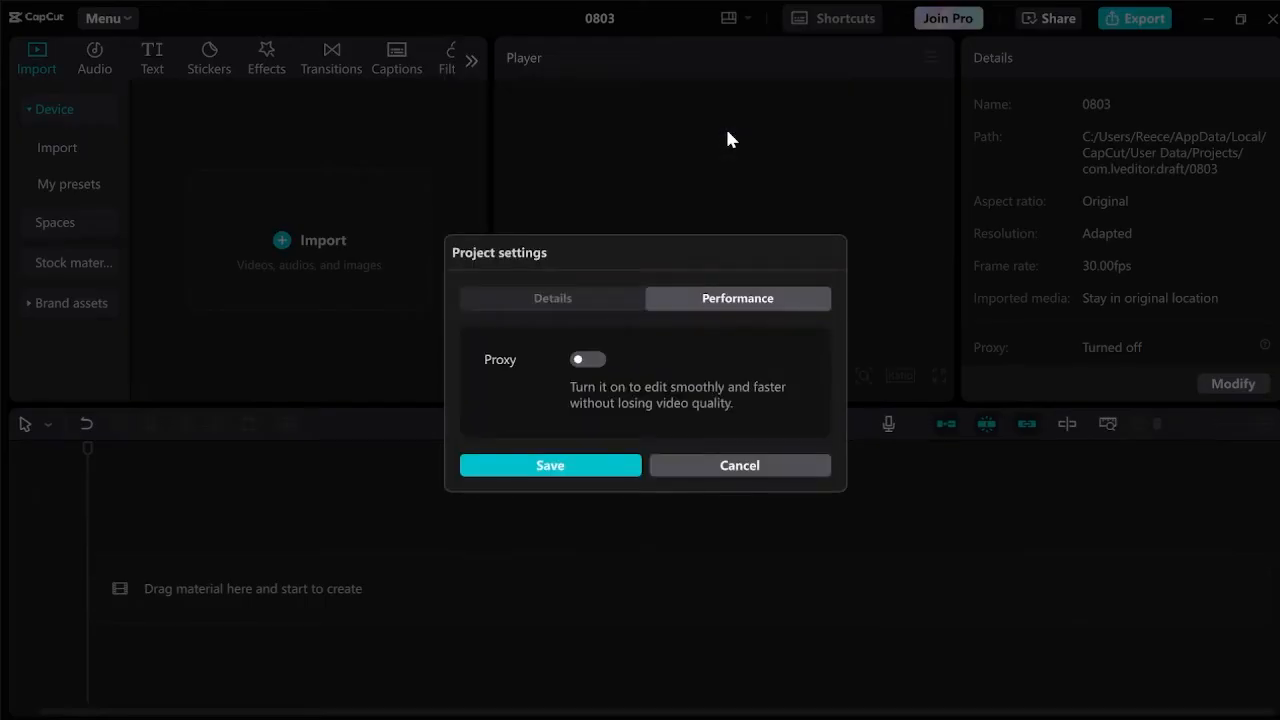
left_click(588, 360)
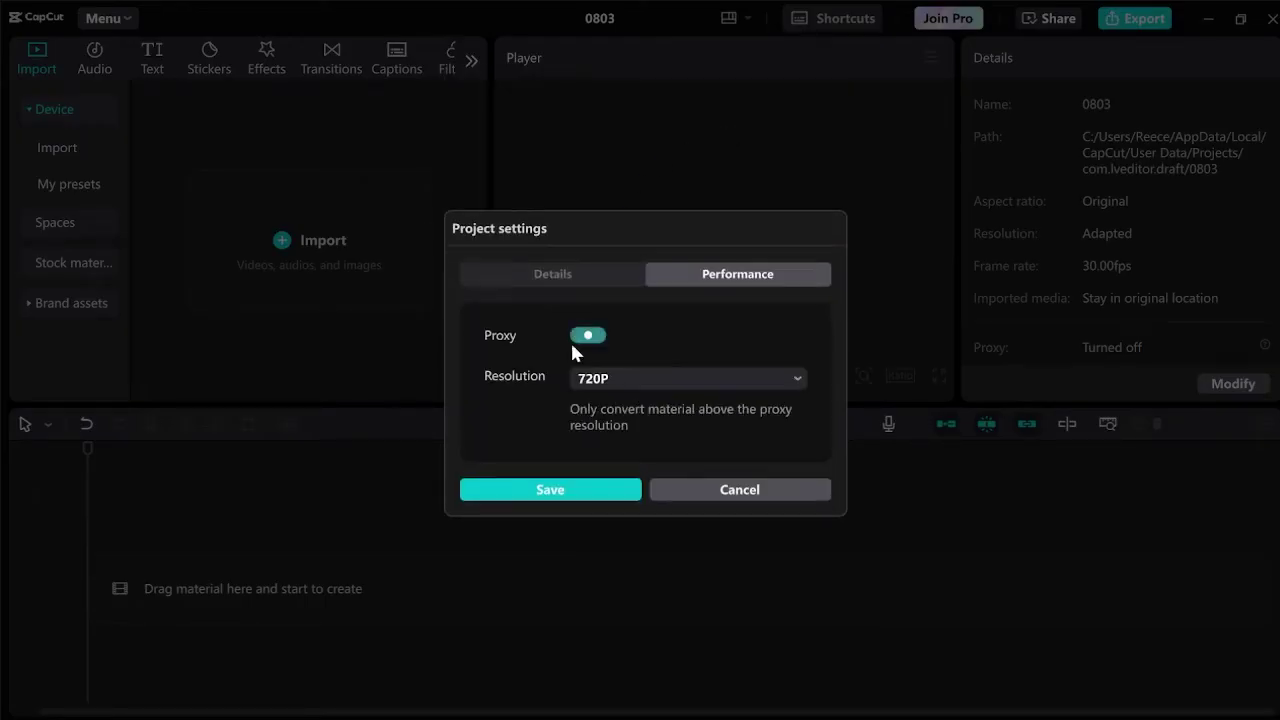
left_click(614, 378)
left_click(620, 442)
Review the frame rate choices in Details and save the project settings
left_click(564, 271)
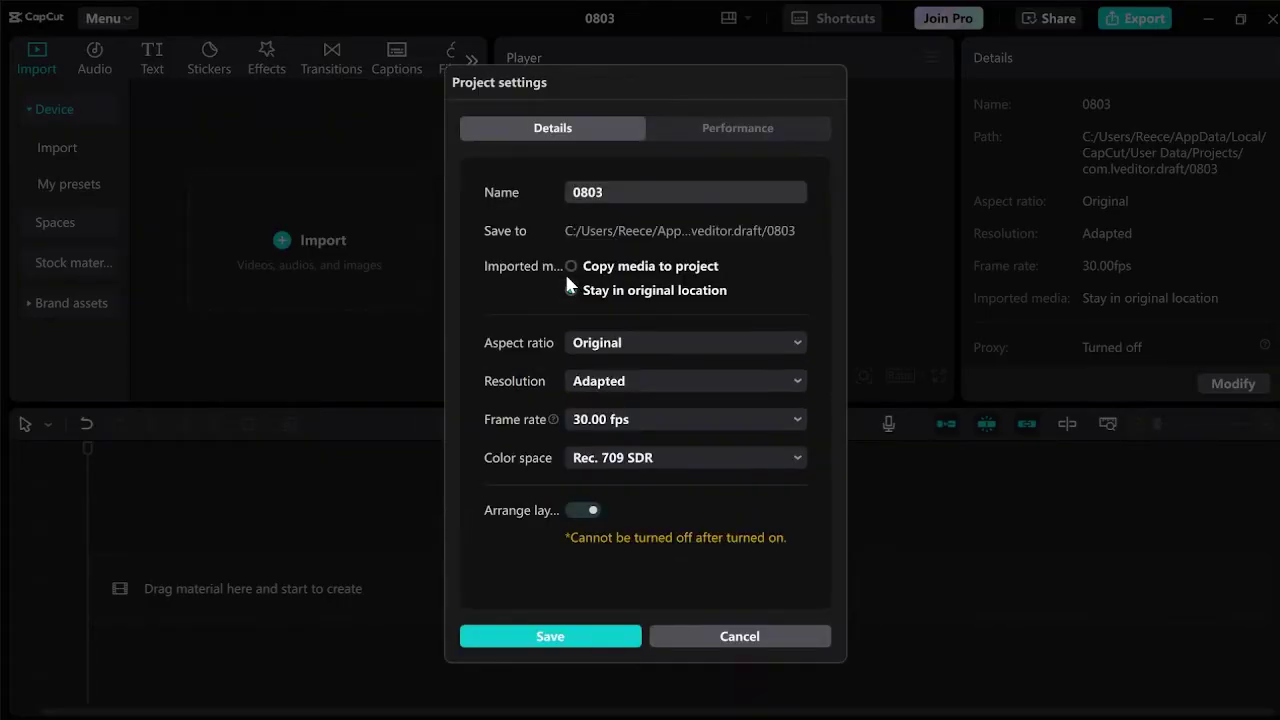
left_click(651, 418)
left_click(645, 520)
left_click(558, 644)
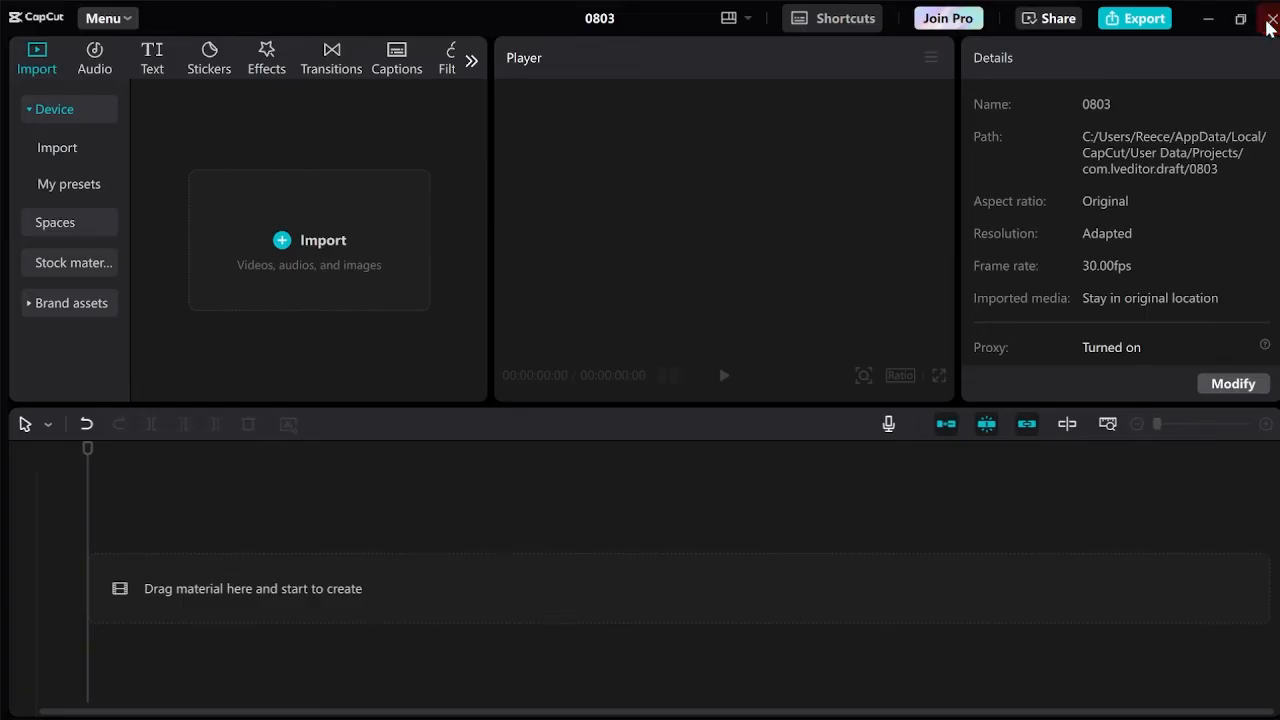
Close project 0803, check Version for updates (4.3.0 beta found), and dismiss the notice
left_click(1268, 22)
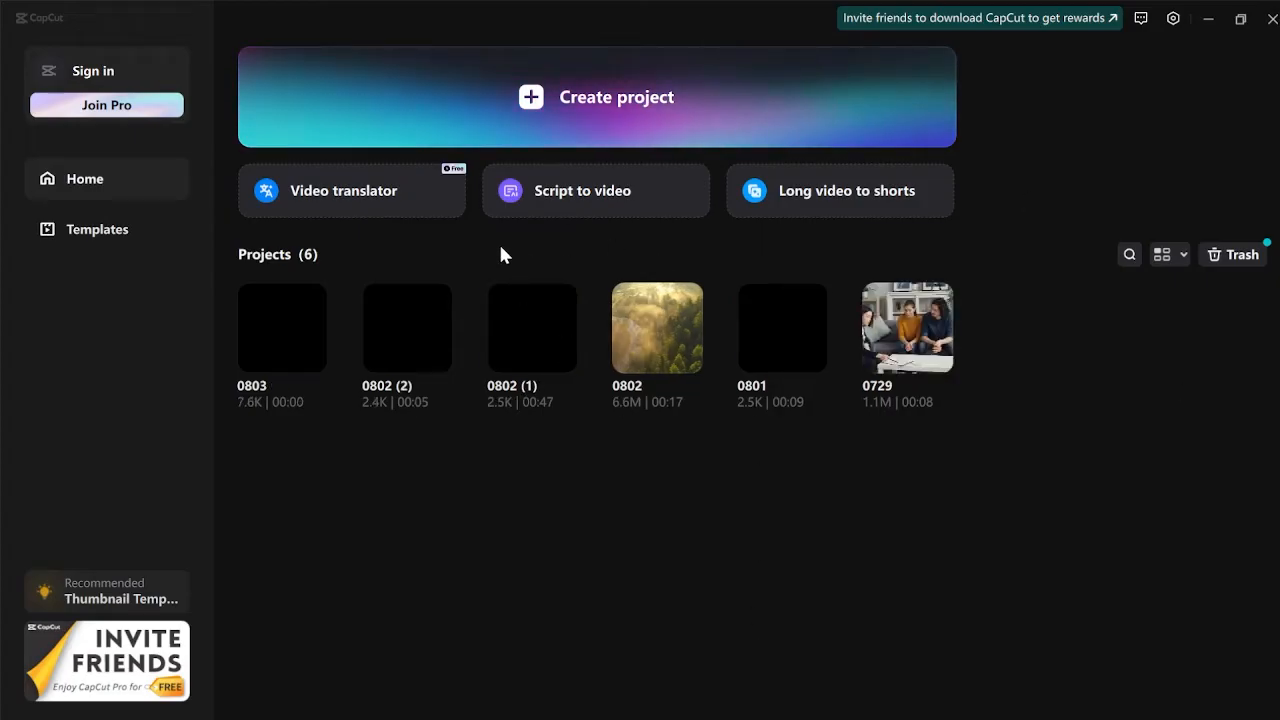
left_click(1174, 22)
left_click(1163, 200)
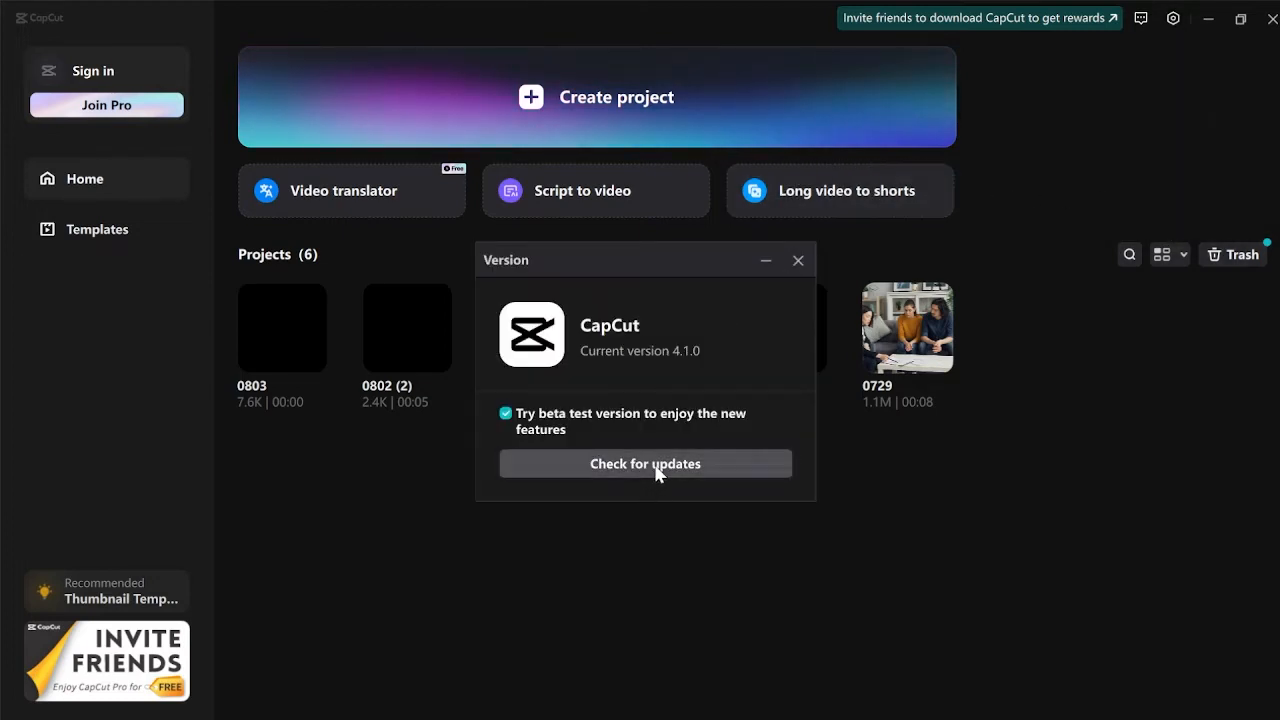
left_click(658, 470)
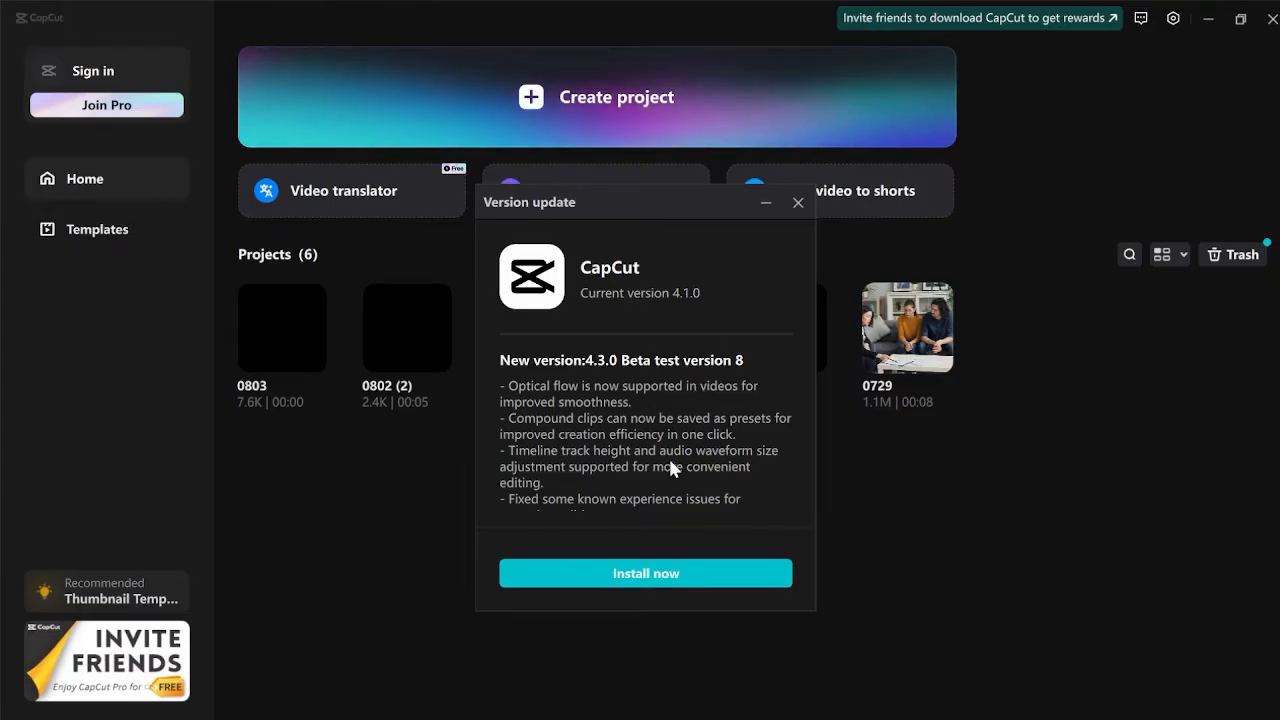
scroll(666, 440, "down", 1)
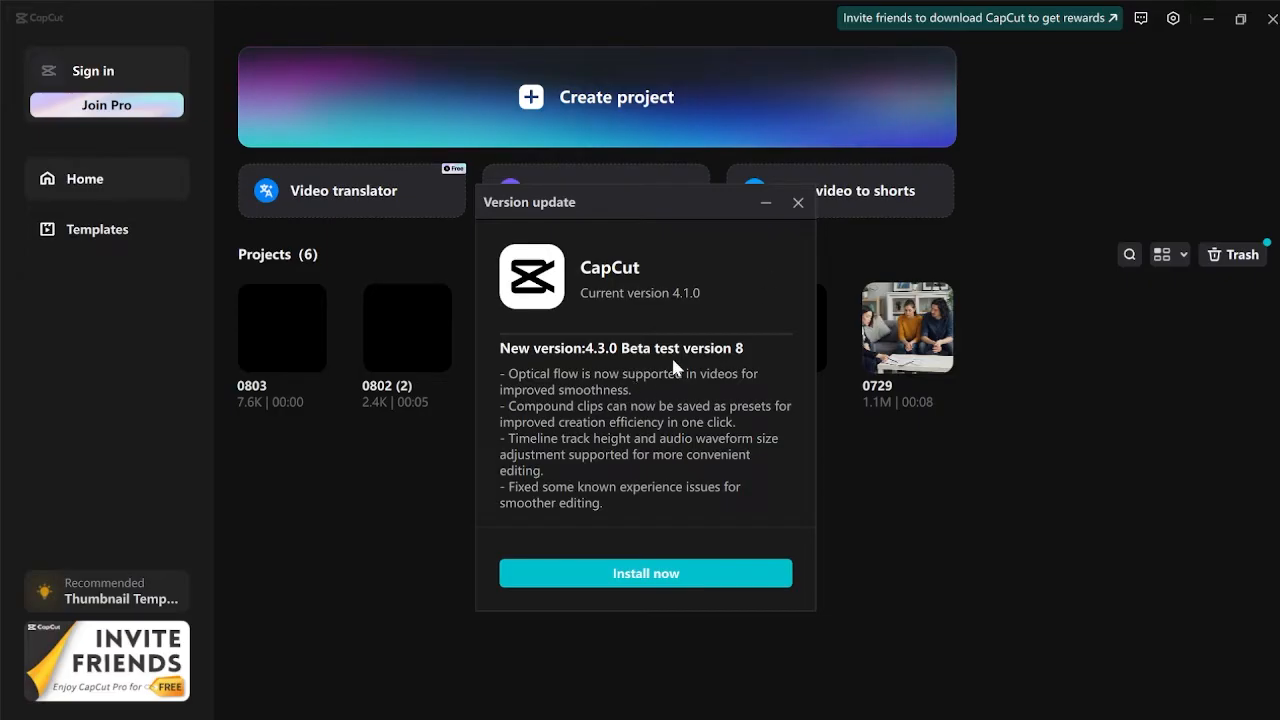
left_click(798, 202)
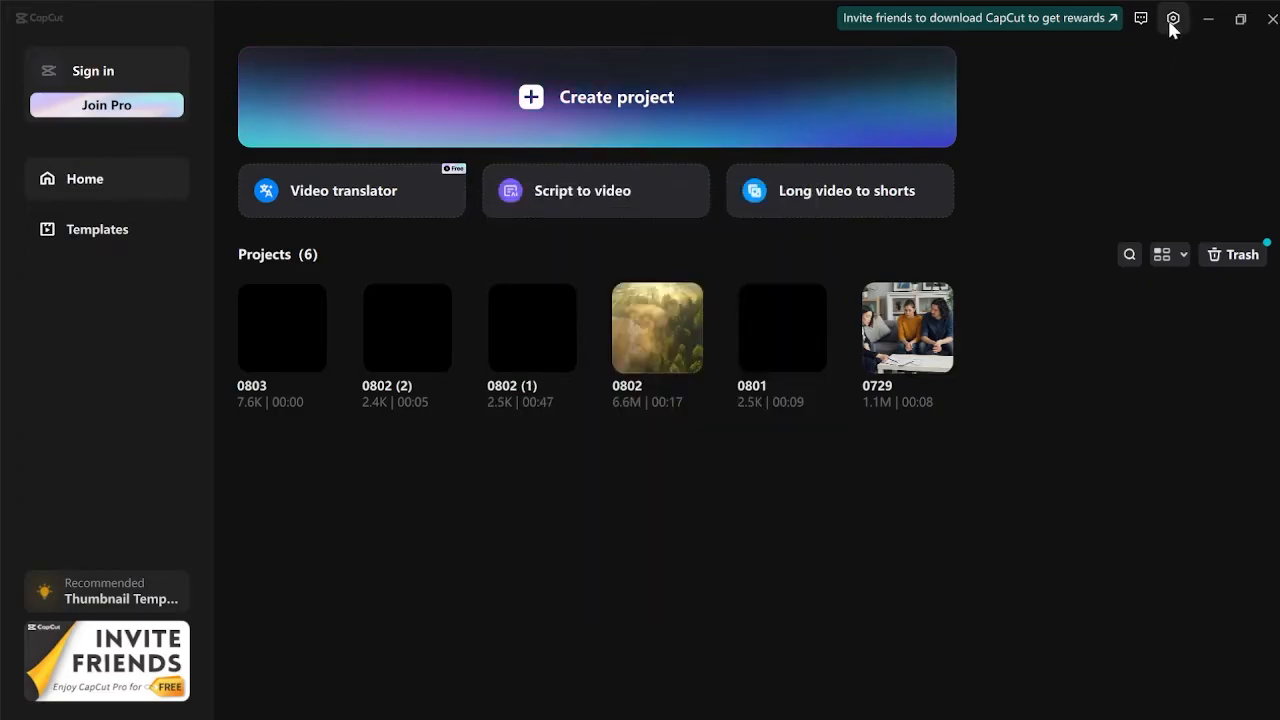
Clear CapCut's 1.50GB cache in Settings, confirm, and save
left_click(1173, 18)
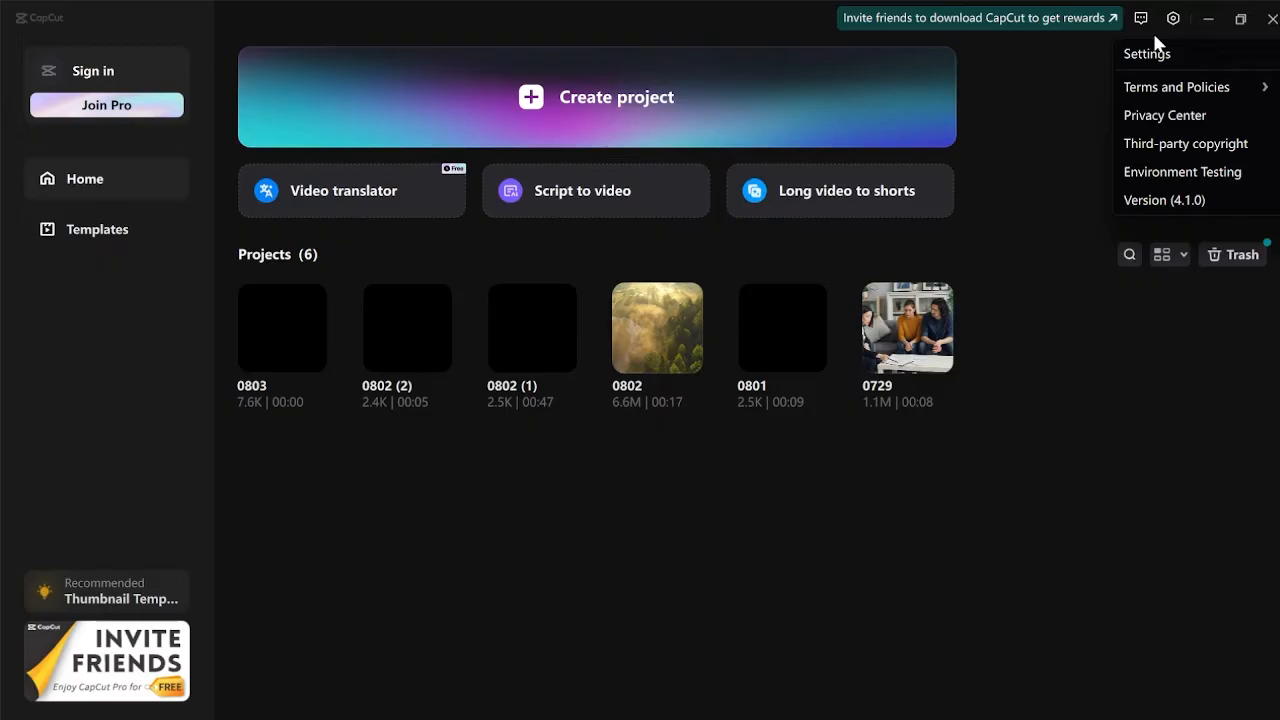
left_click(1208, 63)
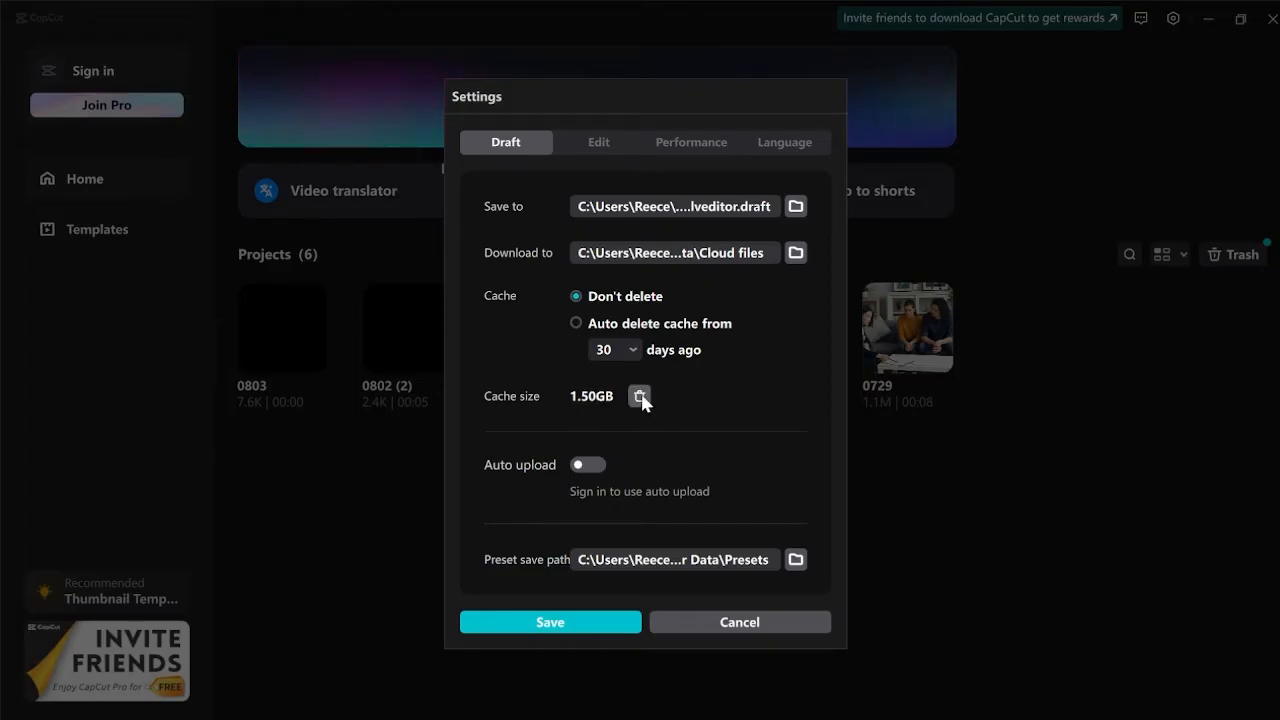
left_click(641, 400)
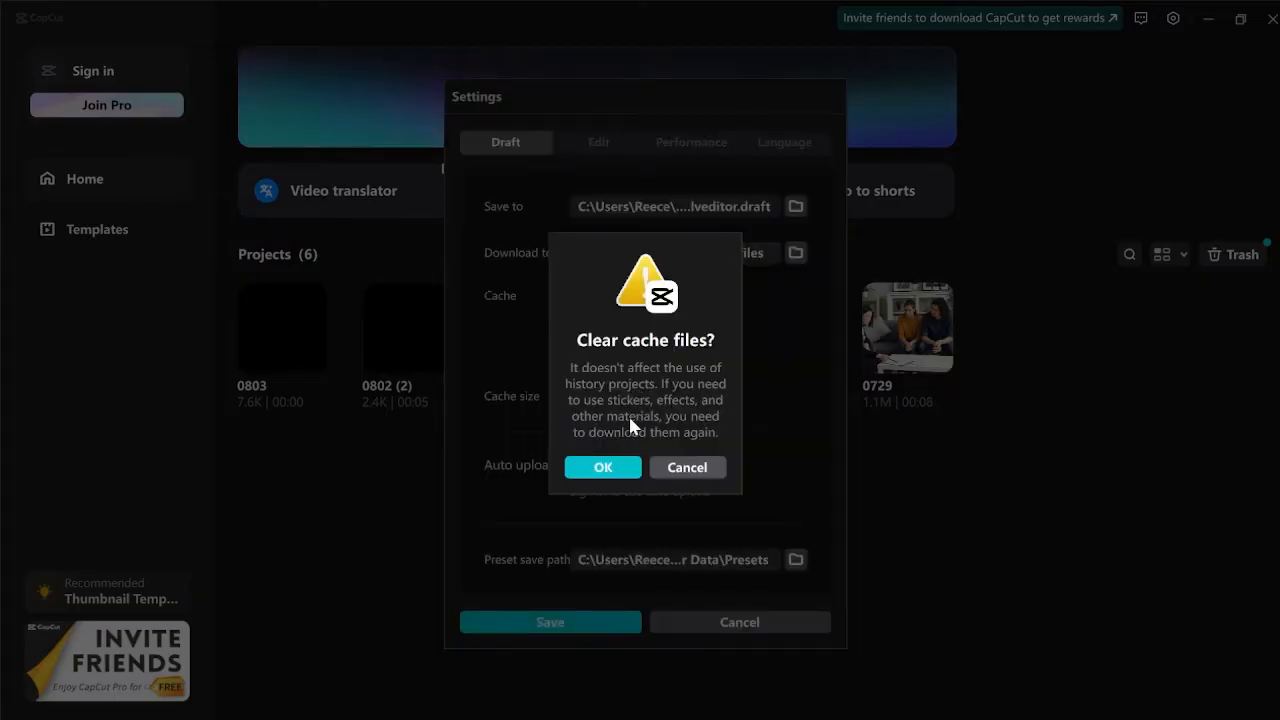
left_click(616, 468)
left_click(580, 622)
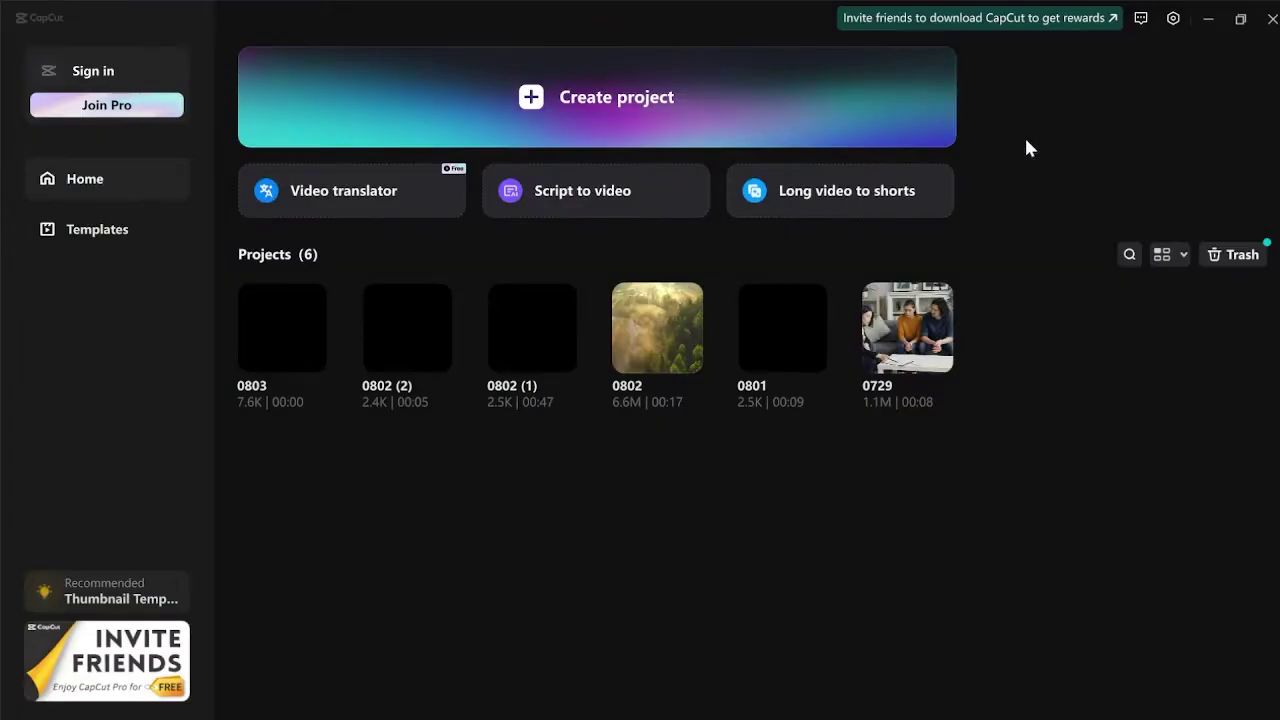
Minimise CapCut and launch Task Manager from the Start search
left_click(1211, 18)
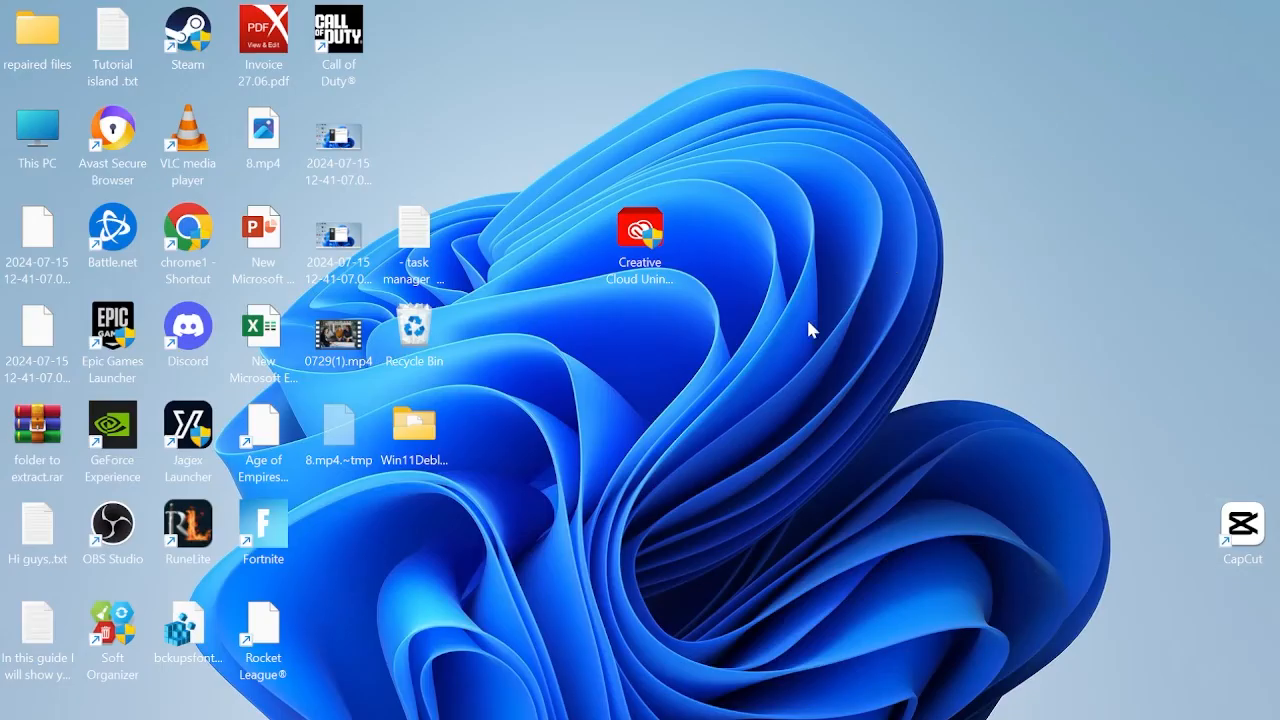
key("super")
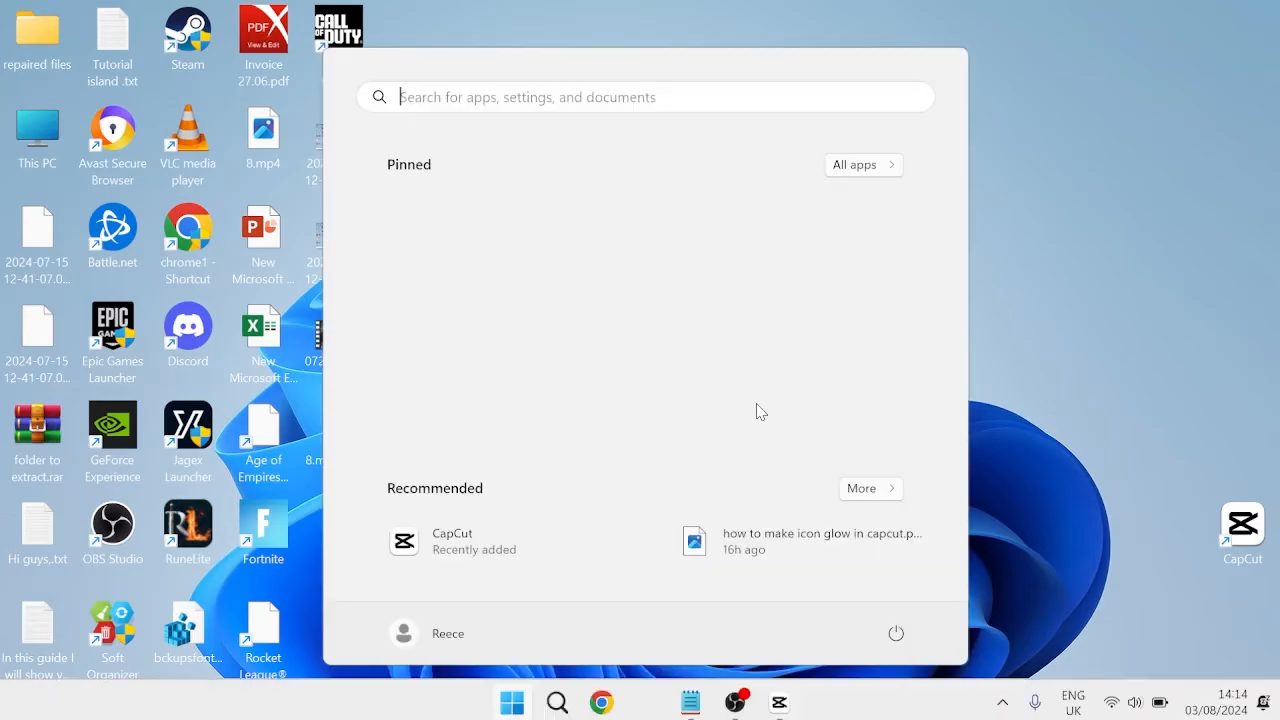
type("task manager")
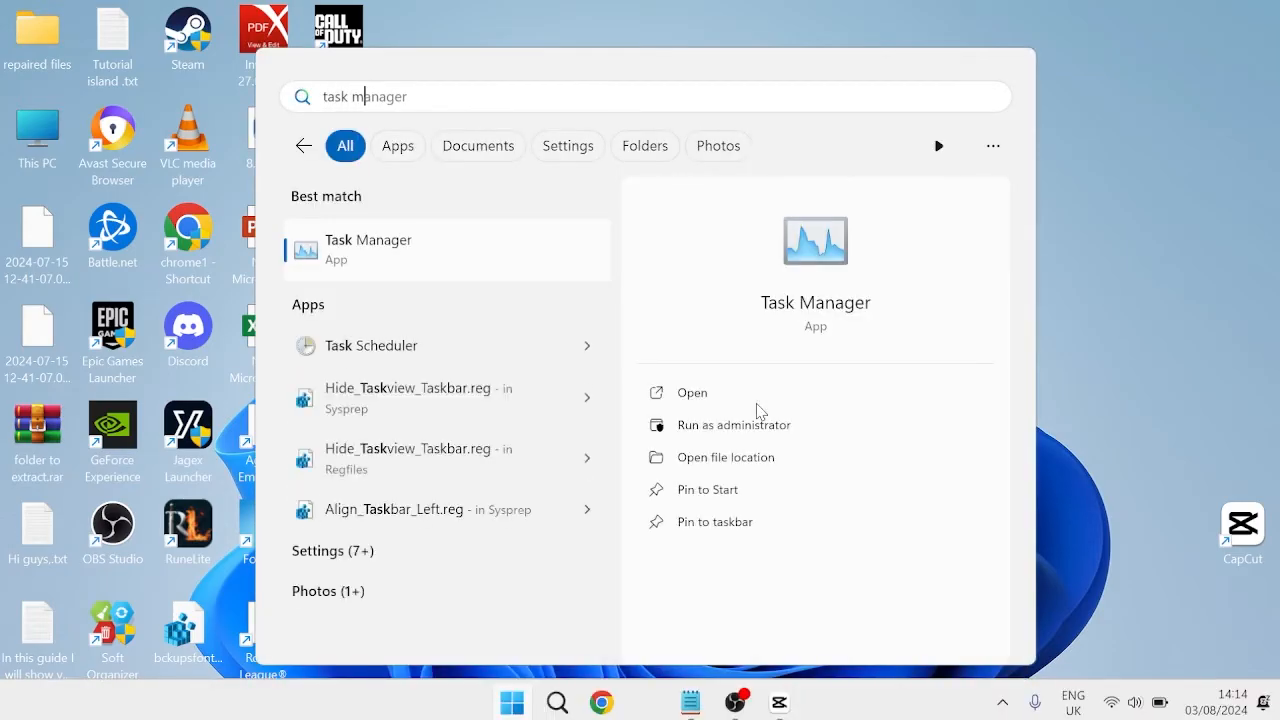
left_click(420, 250)
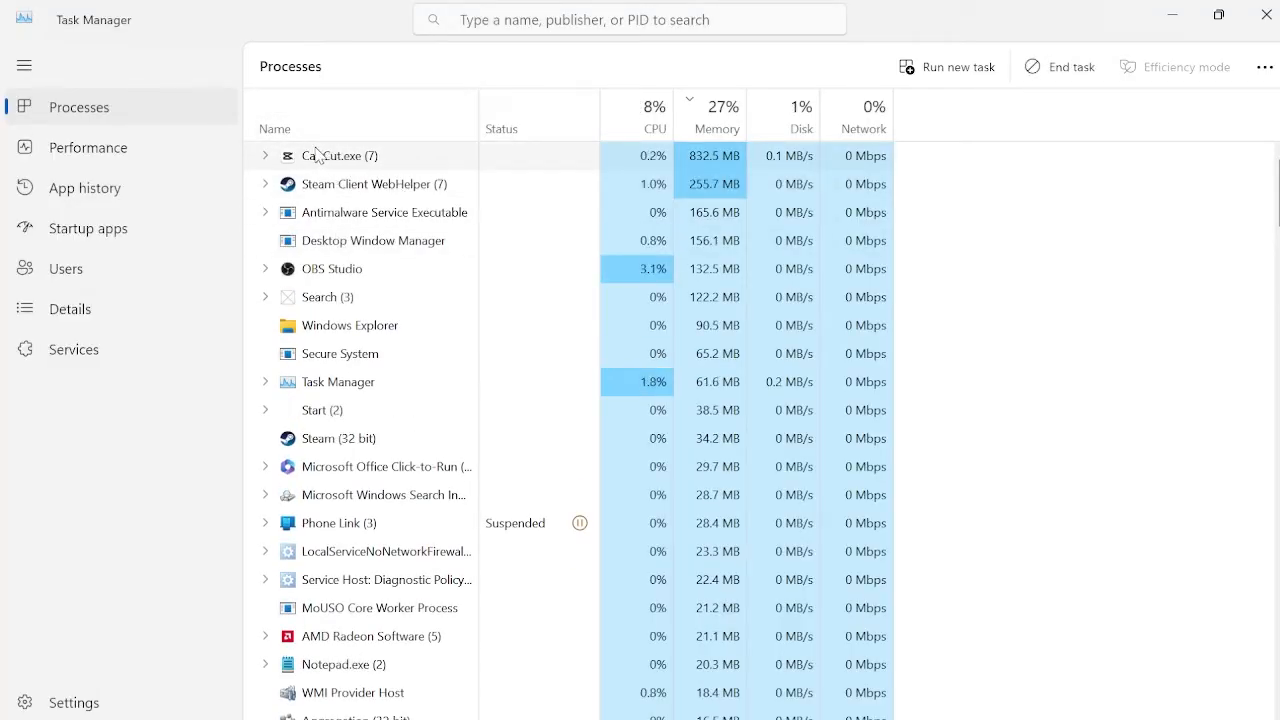
Go to CapCut.exe's details and raise its priority to High, confirming the change
left_click(266, 157)
left_click(350, 188)
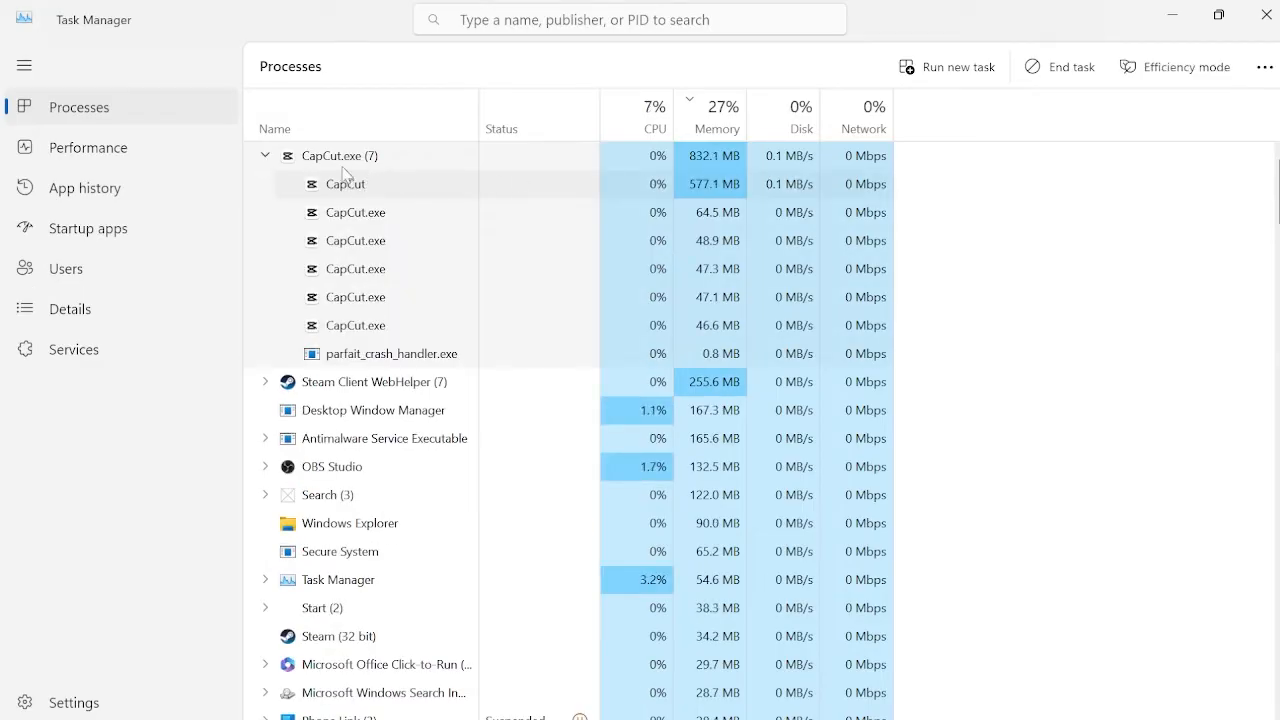
right_click(346, 188)
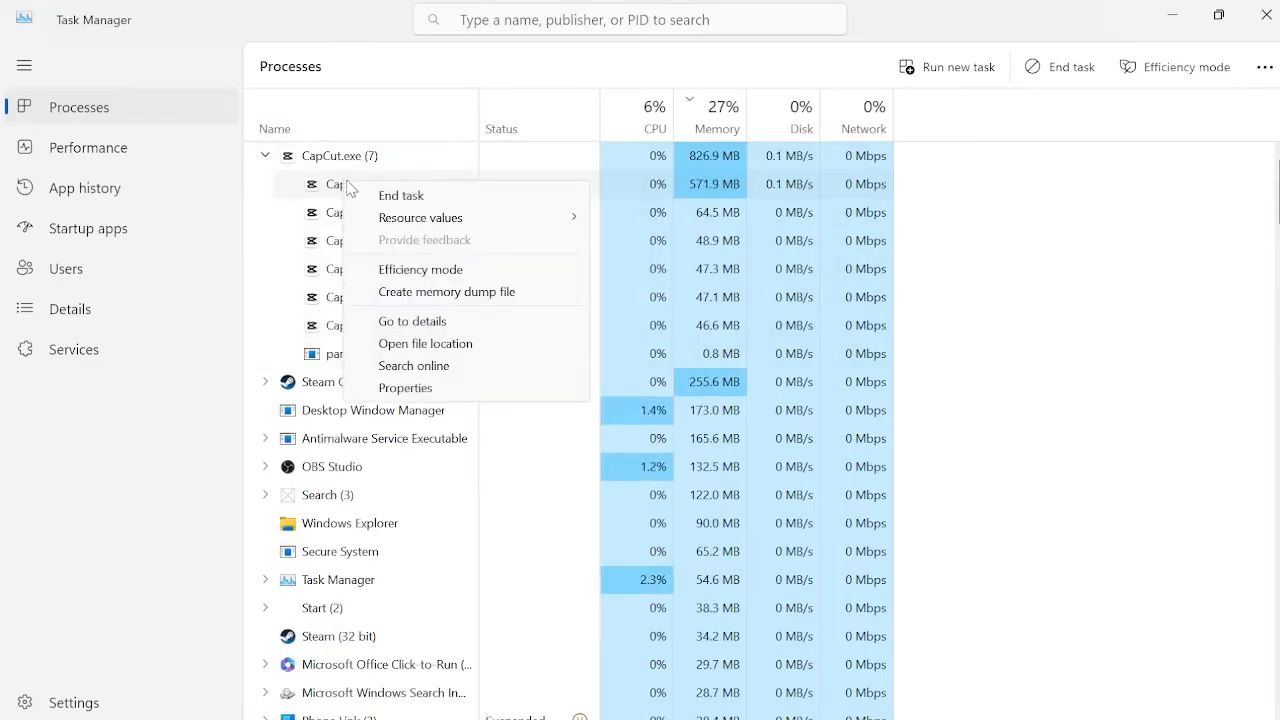
left_click(412, 321)
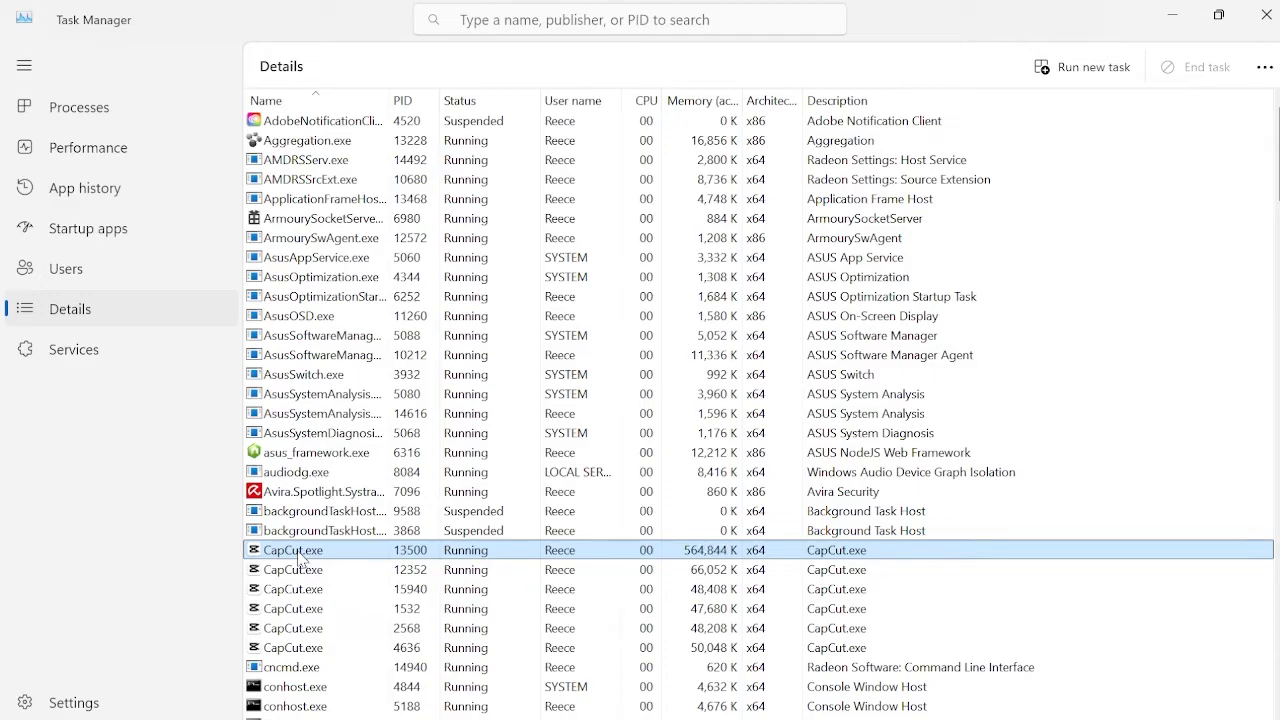
right_click(299, 556)
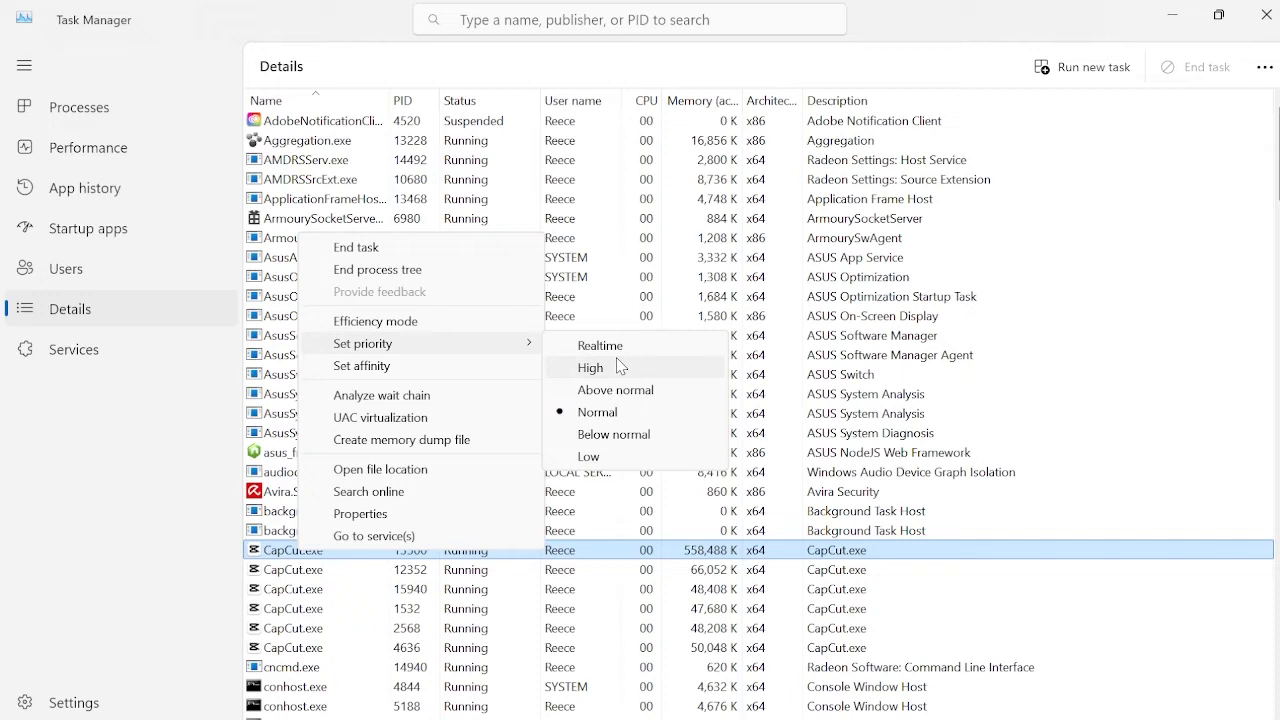
mouse_move(362, 343)
left_click(607, 365)
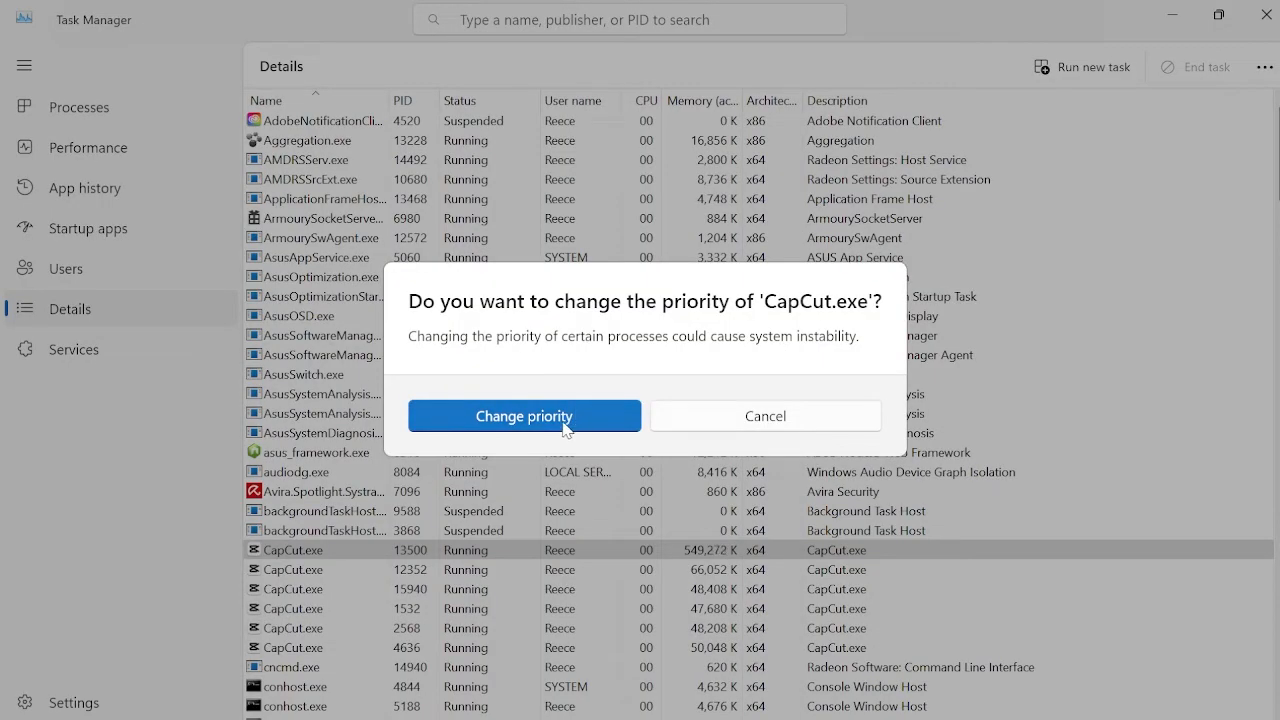
left_click(570, 425)
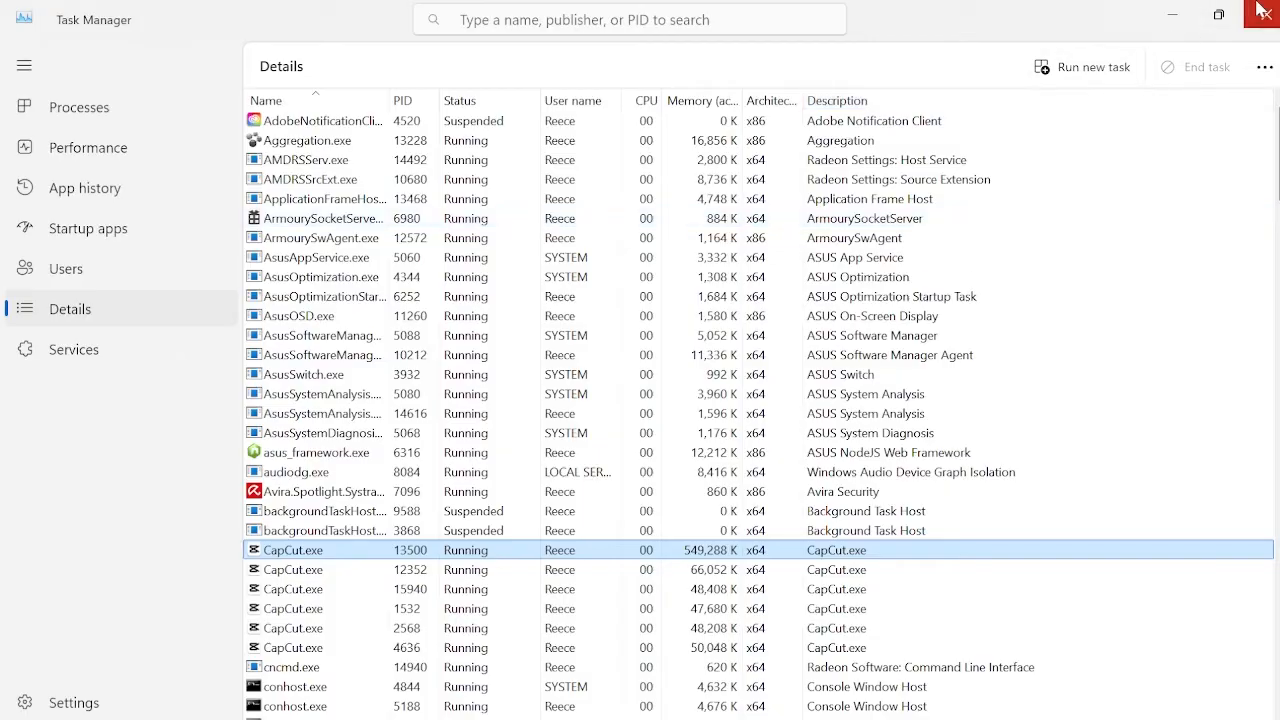
Close Task Manager and launch the Windows Settings app from Start search
left_click(1266, 14)
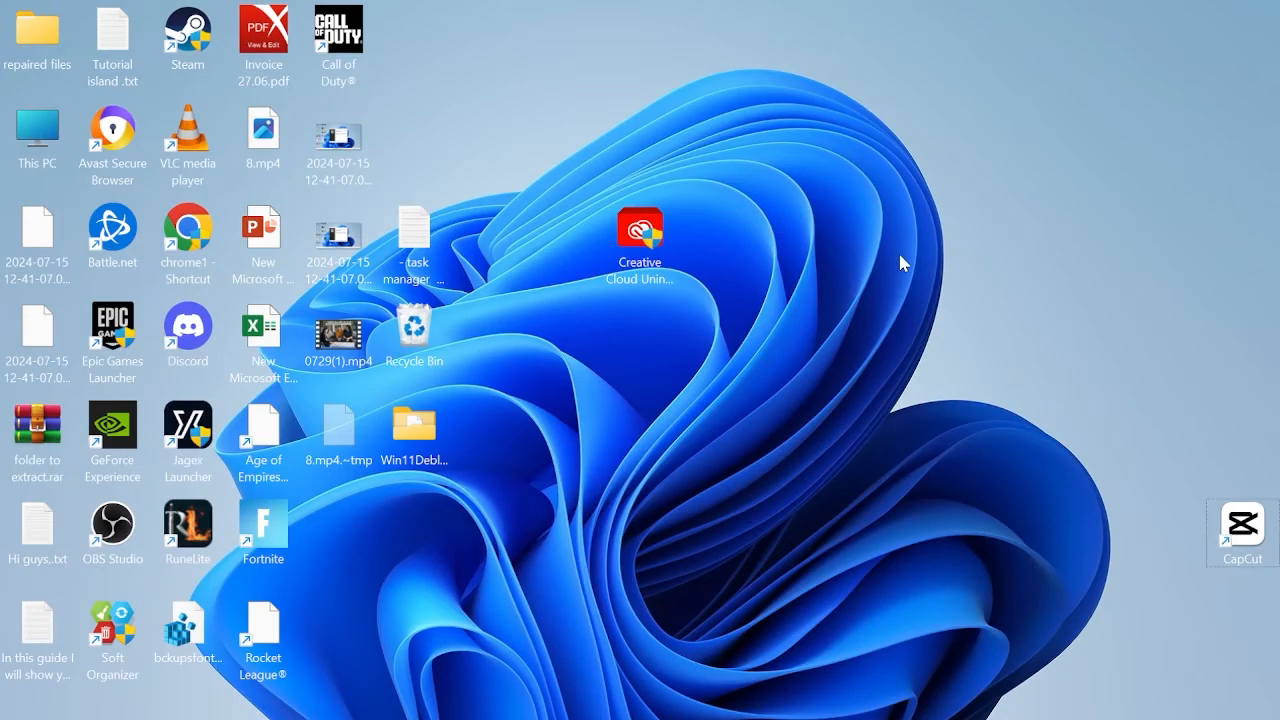
key("super")
type("settingsings")
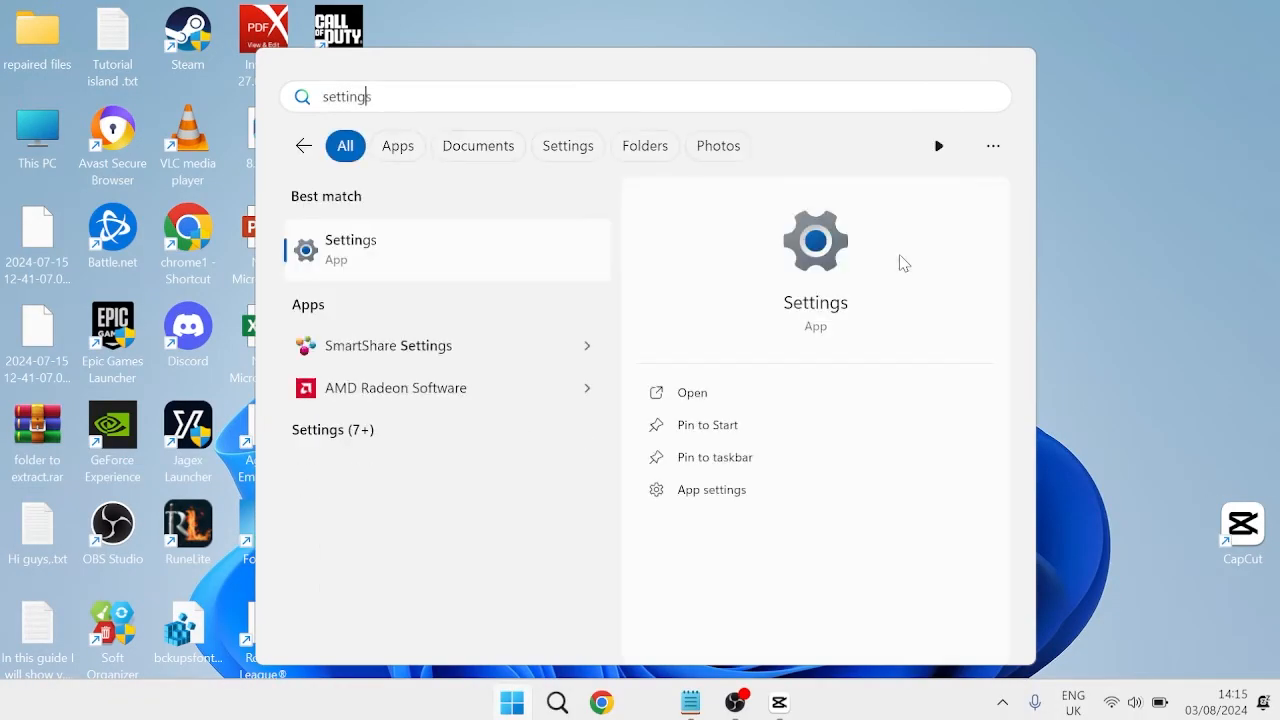
left_click(395, 250)
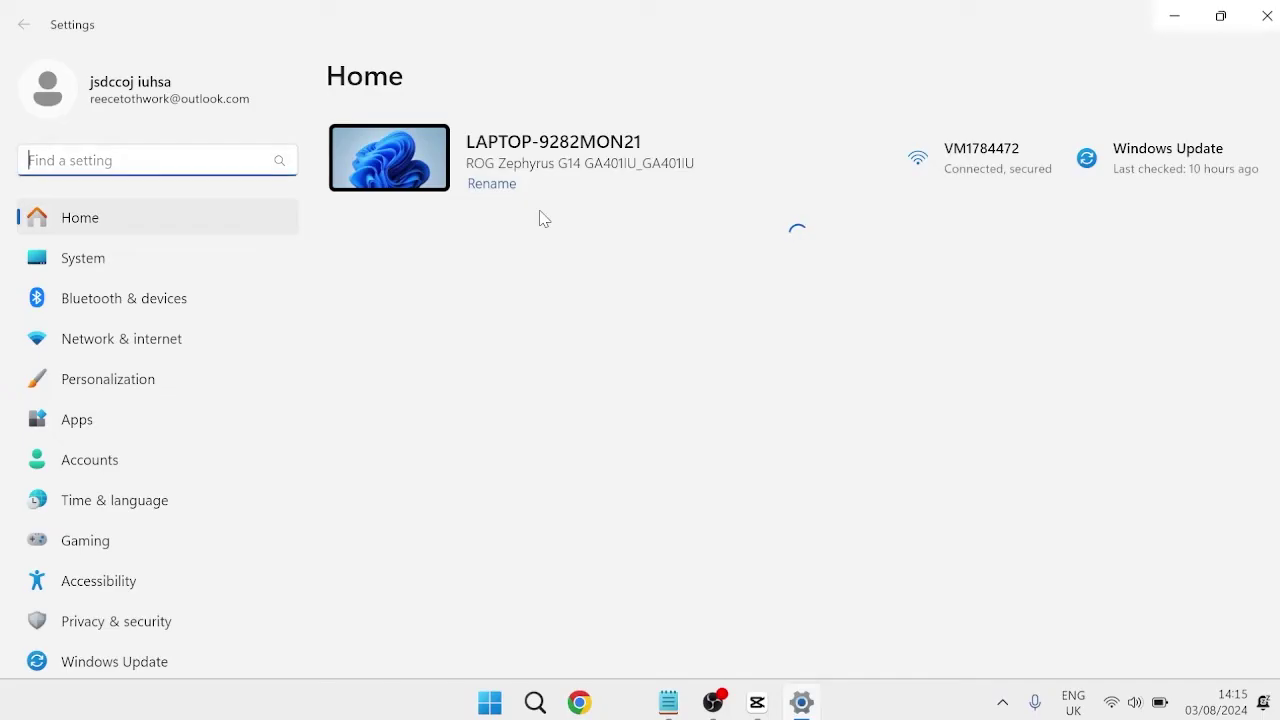
Navigate System > Display > Graphics, start Browse for an app, then cancel the picker
left_click(170, 262)
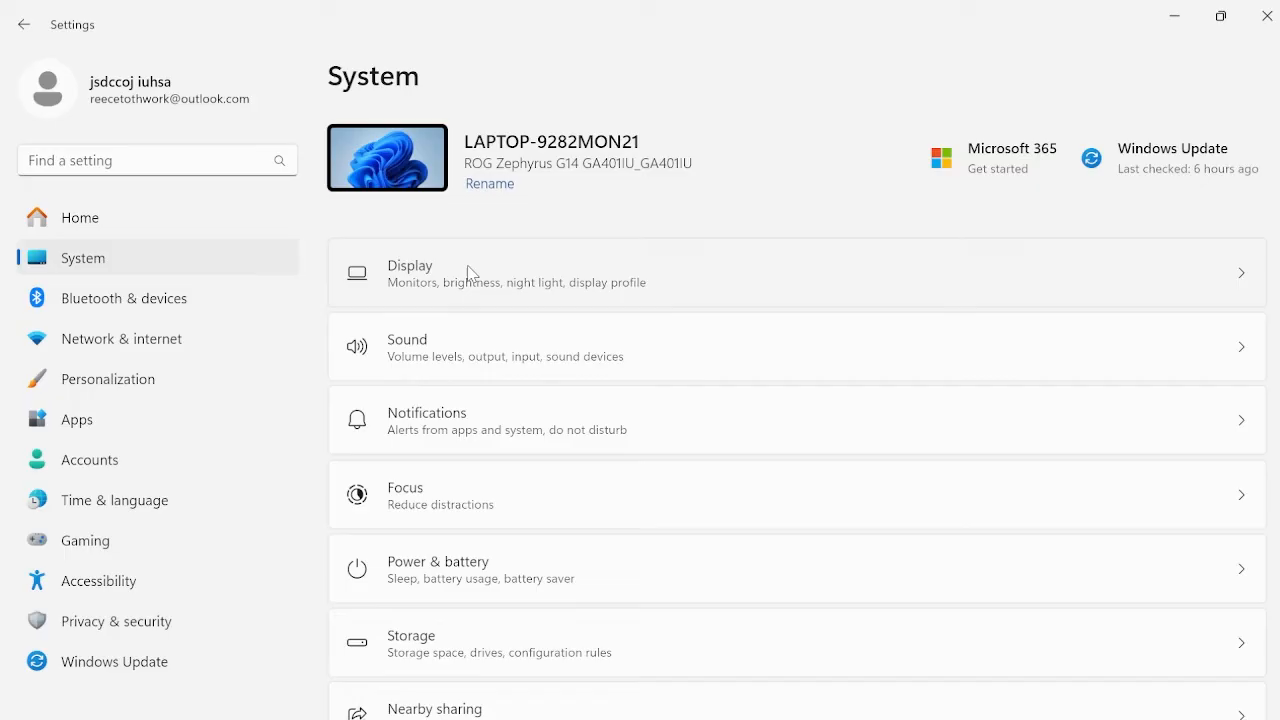
left_click(471, 272)
scroll(560, 310, "down", 5)
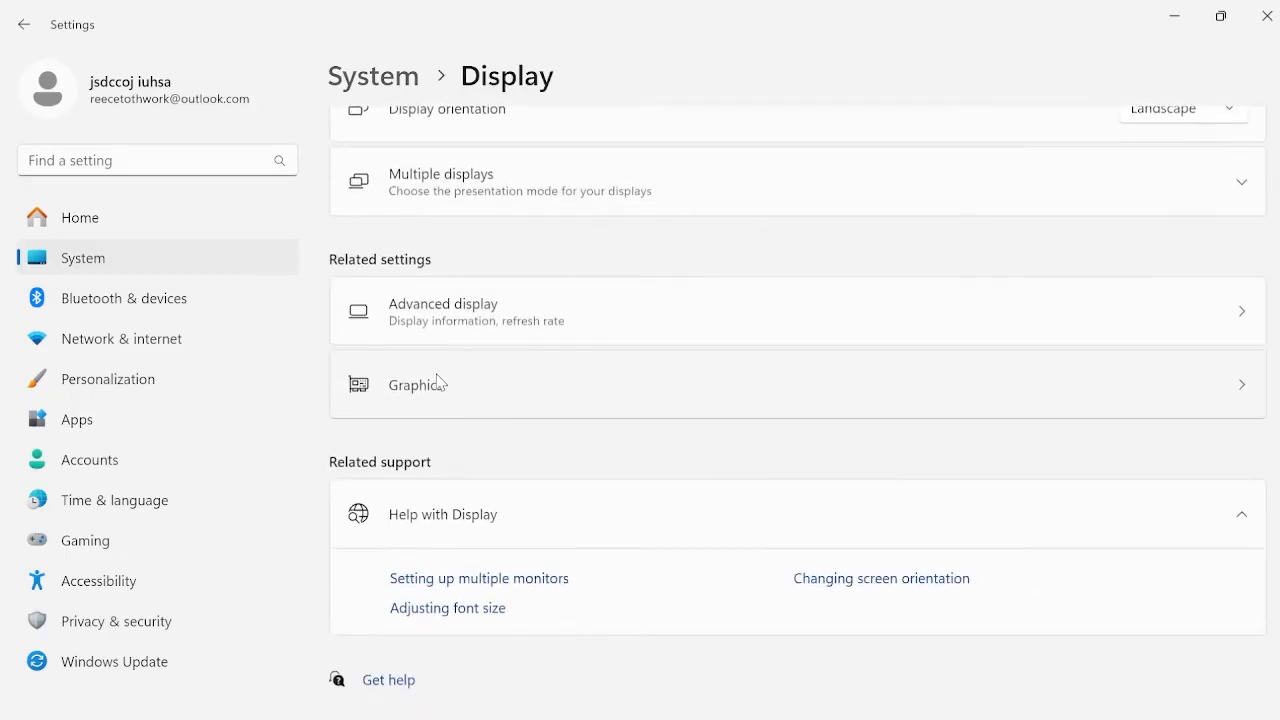
left_click(440, 383)
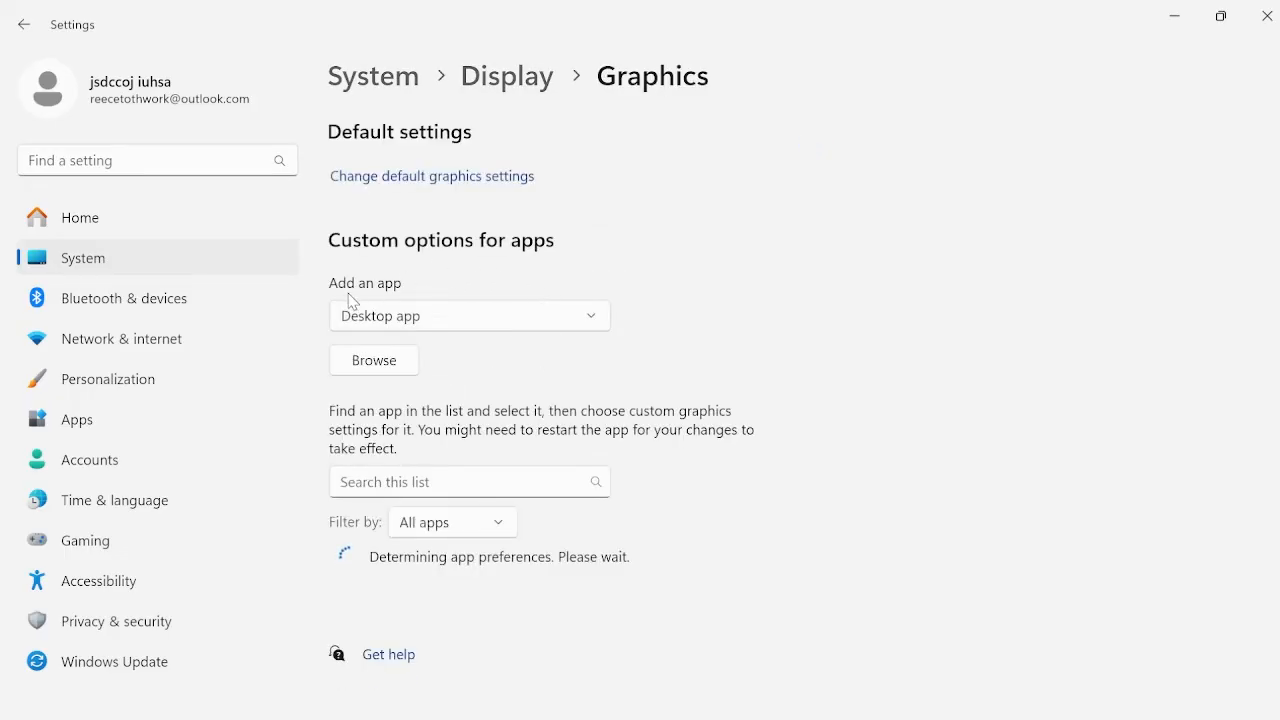
scroll(800, 270, "down", 4)
scroll(630, 290, "down", 4)
scroll(458, 370, "down", 2)
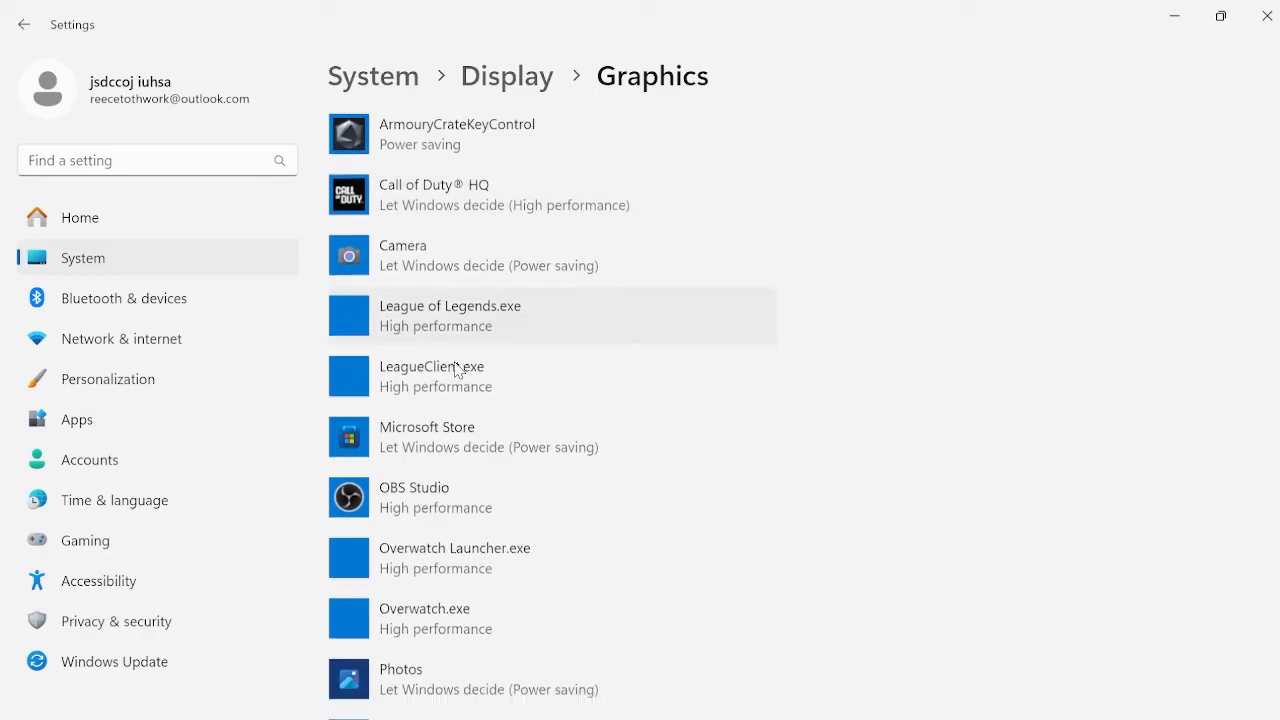
scroll(458, 370, "down", 4)
scroll(458, 370, "up", 5)
scroll(465, 370, "up", 5)
scroll(650, 350, "up", 3)
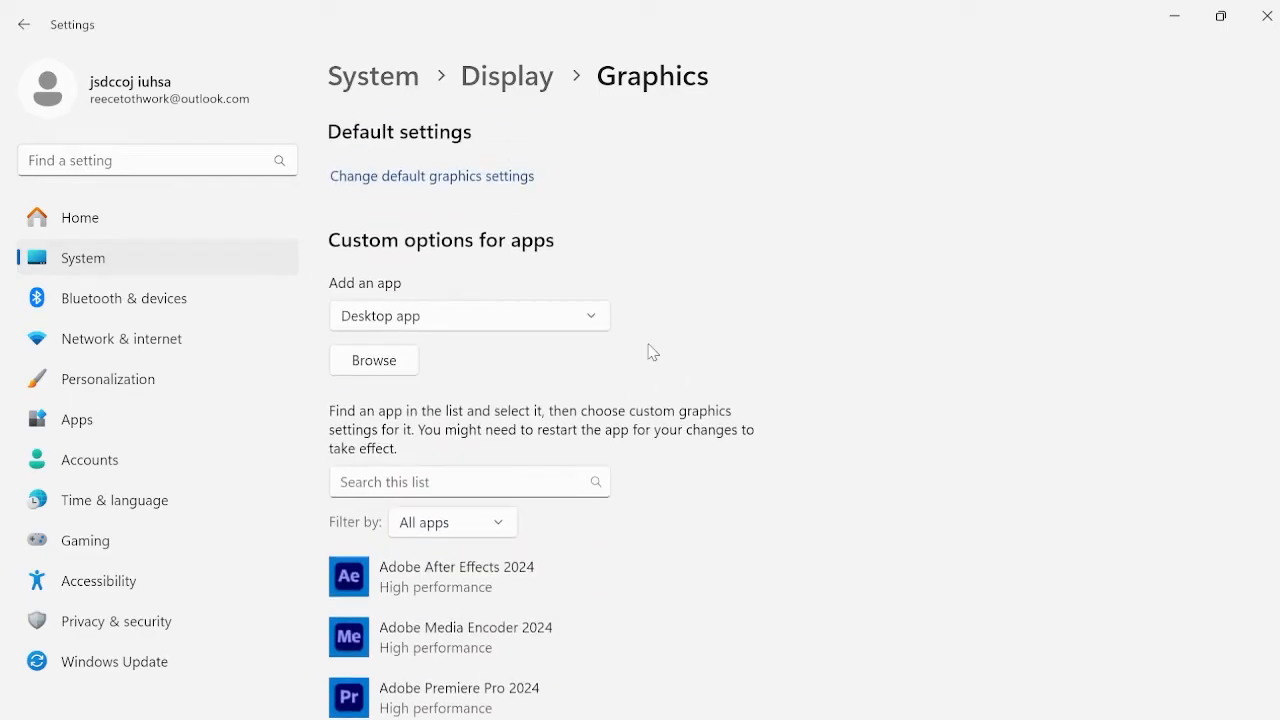
left_click(388, 366)
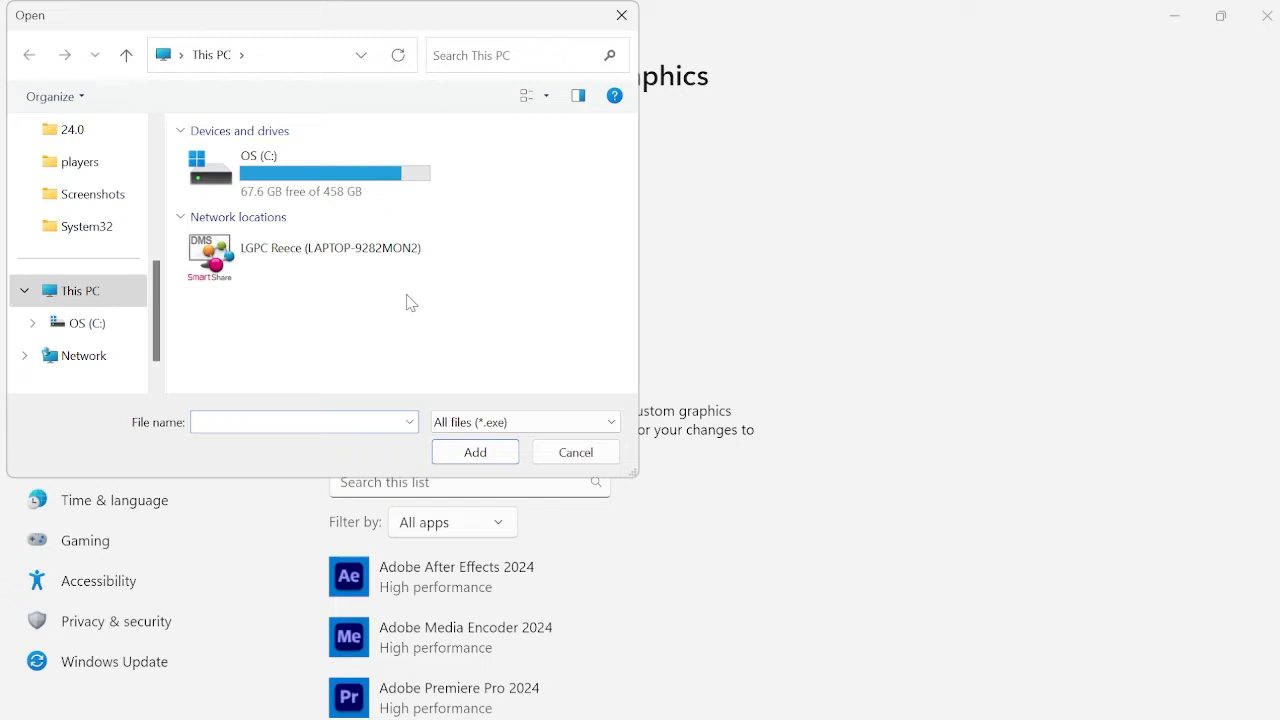
left_click(621, 15)
From the CapCut desktop shortcut open its install folder and copy the folder path
left_click(1181, 22)
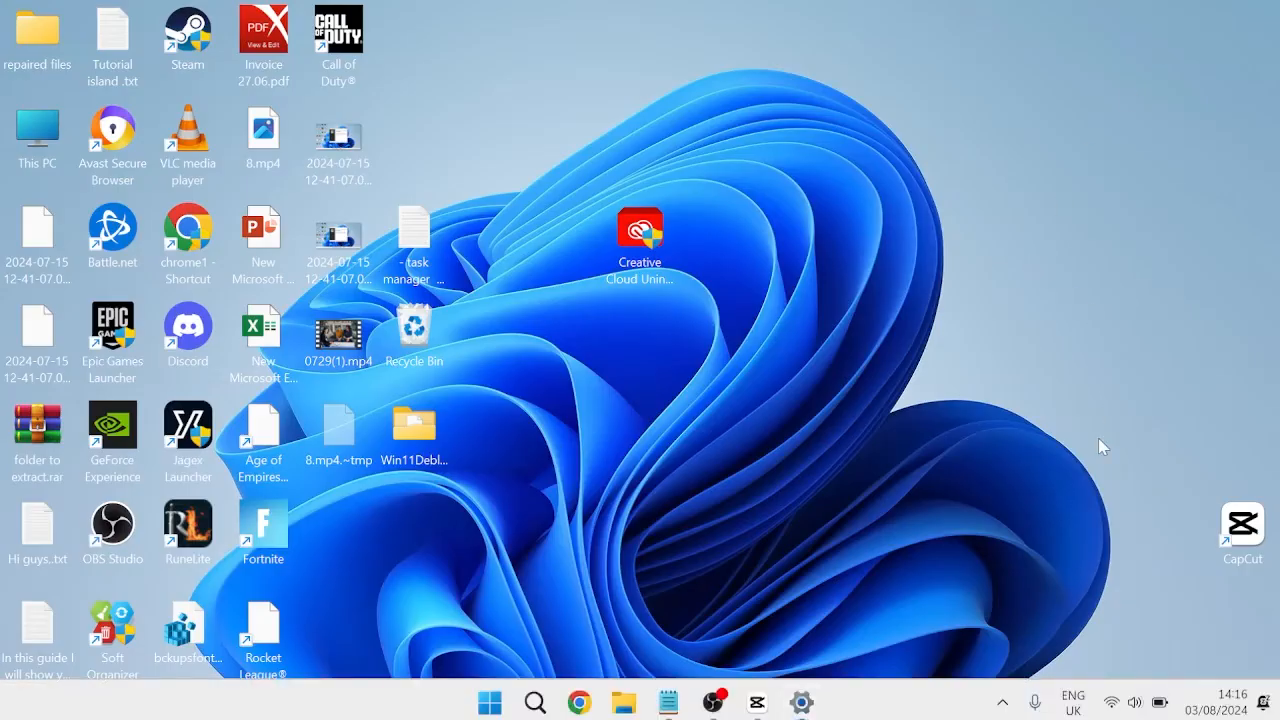
left_click_drag(1243, 525, 866, 235)
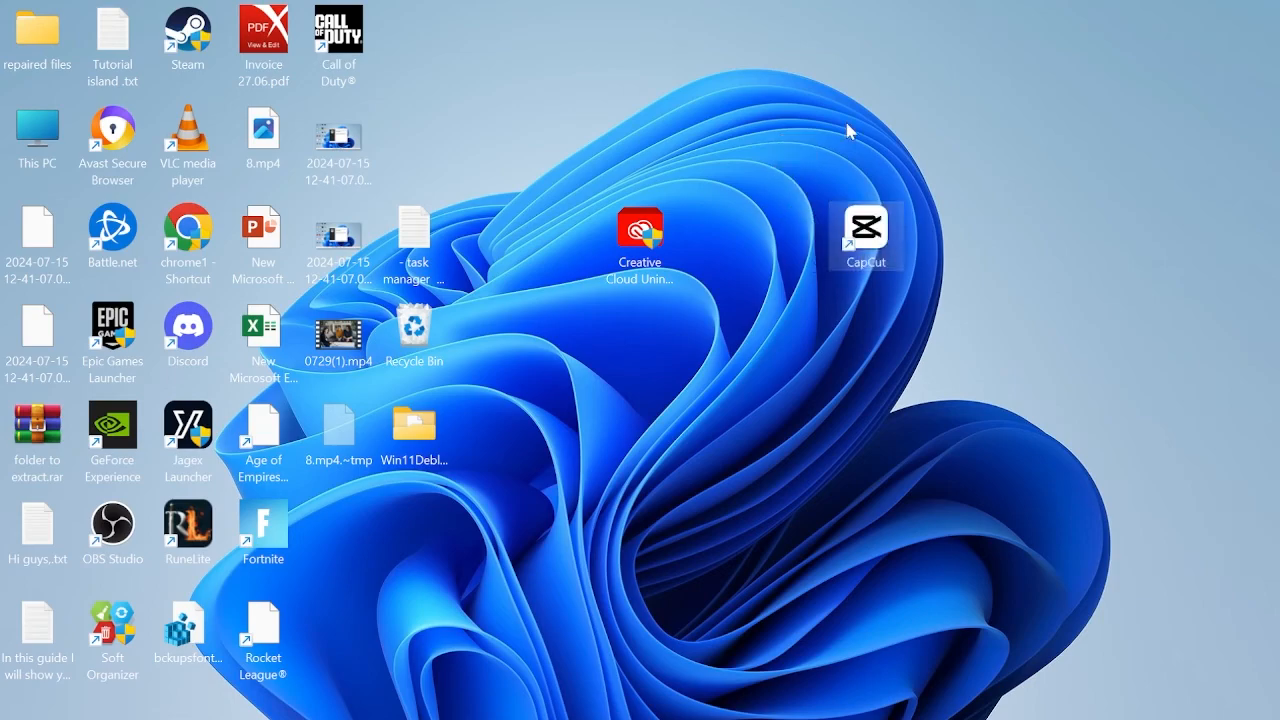
right_click(874, 230)
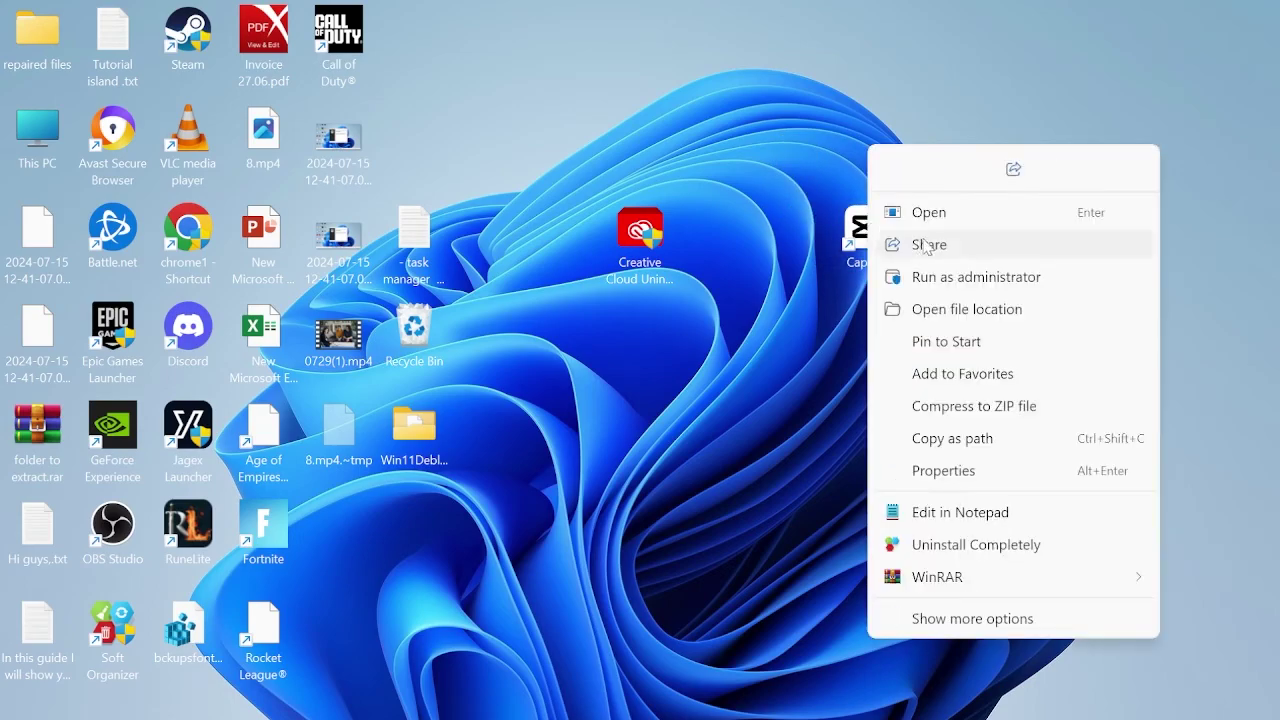
left_click(995, 316)
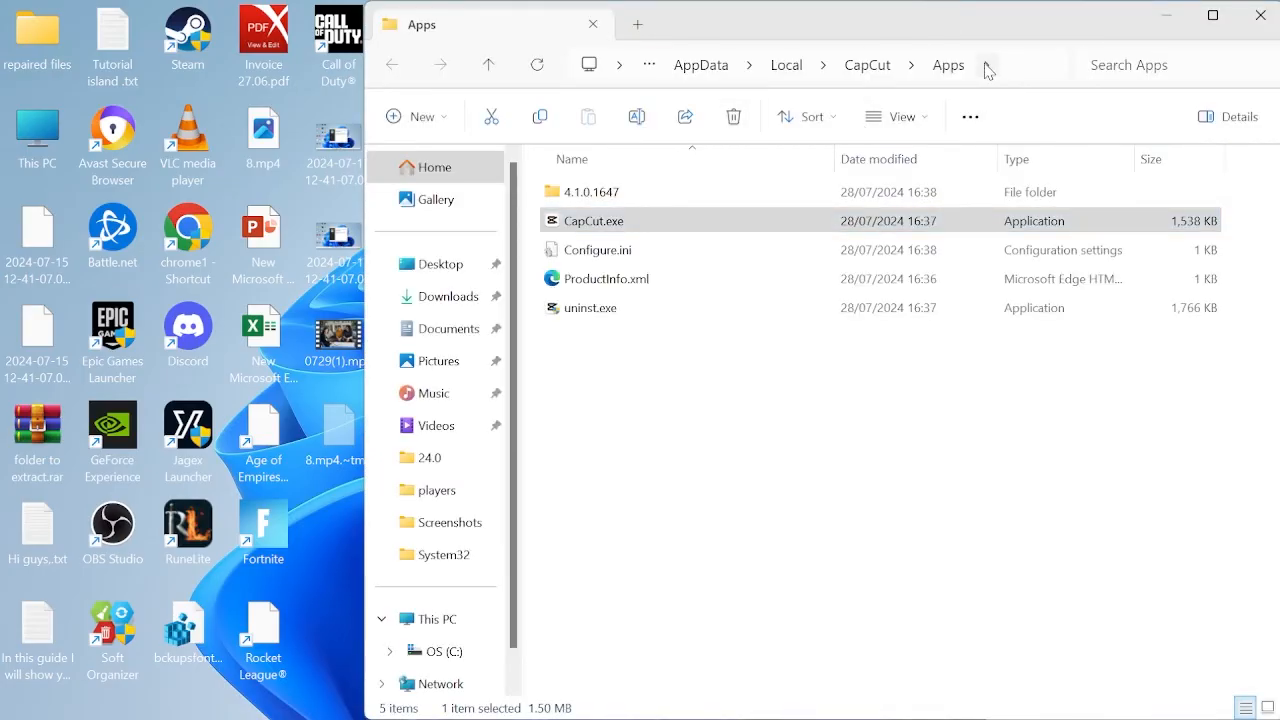
left_click(1008, 65)
right_click(832, 65)
left_click(892, 120)
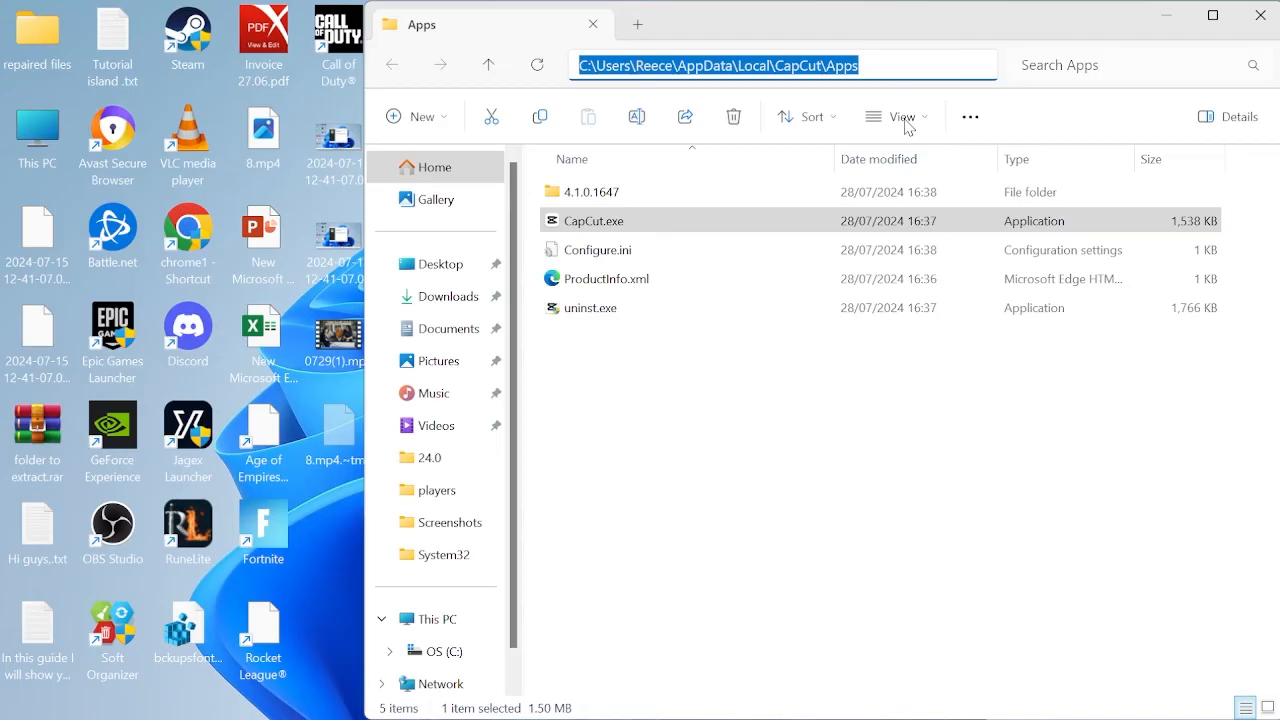
Back on the Graphics page, browse to the pasted CapCut folder and add CapCut.exe
left_click(802, 702)
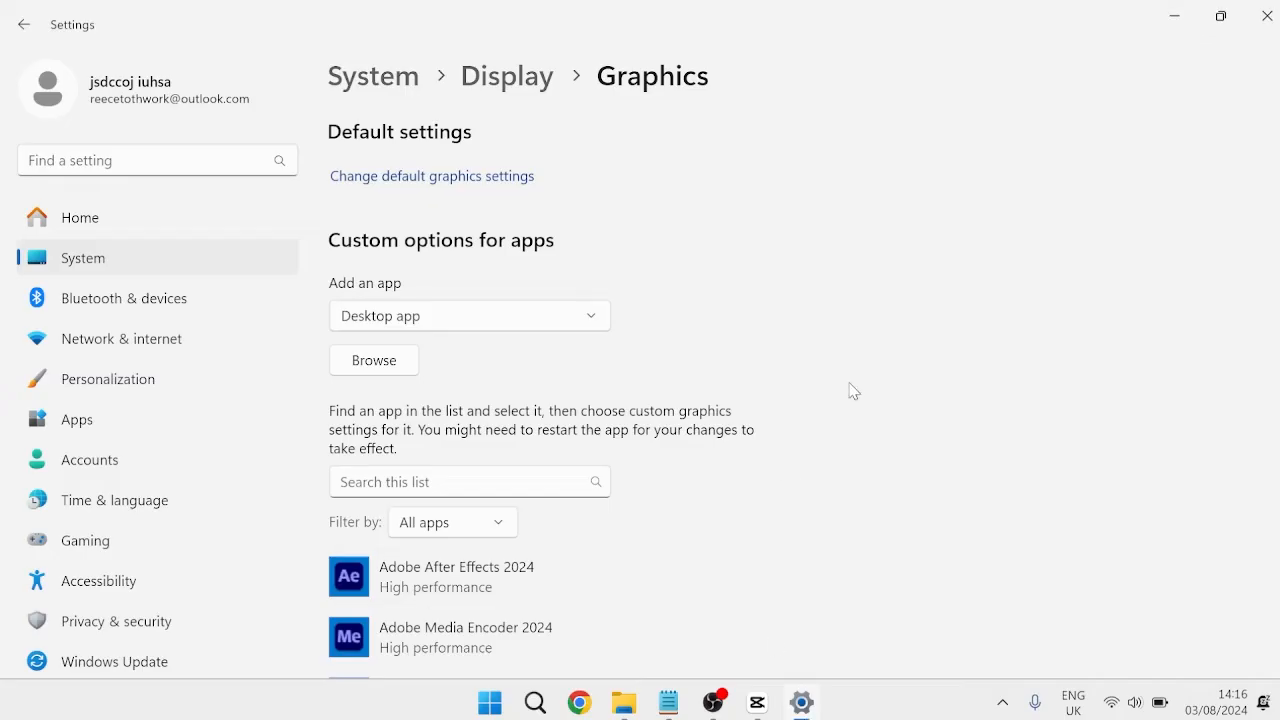
left_click(389, 366)
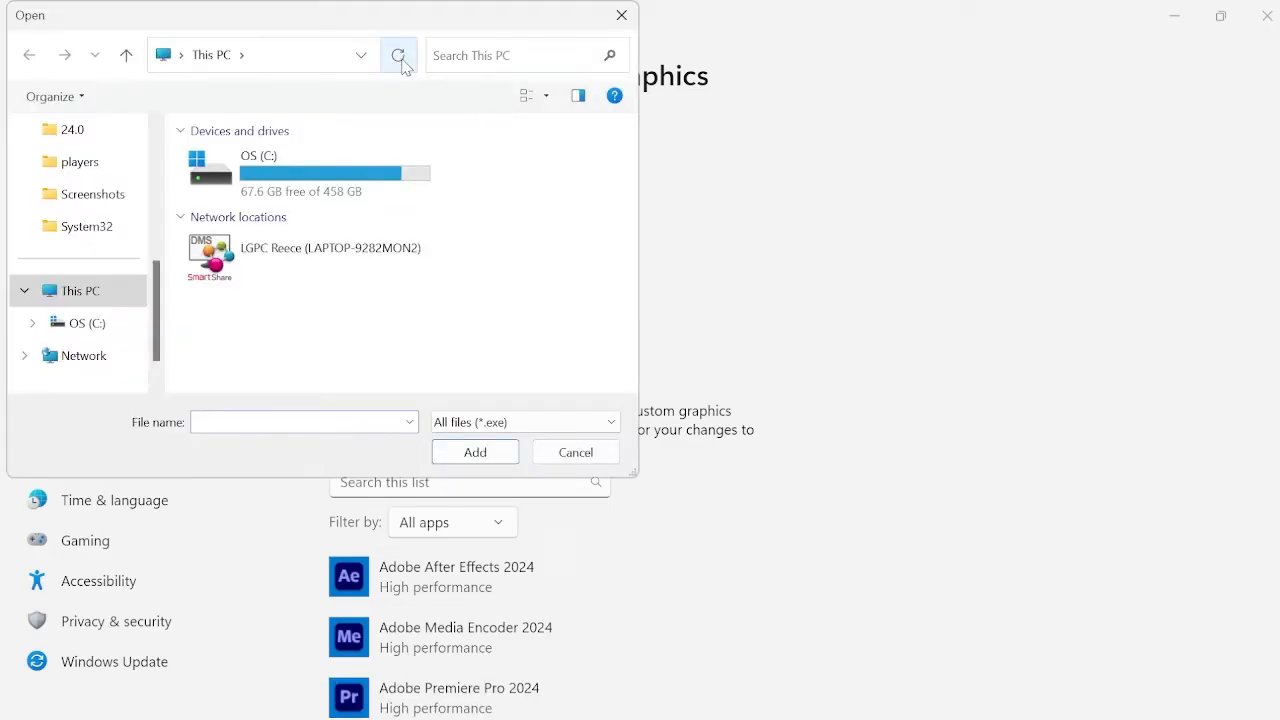
left_click(315, 56)
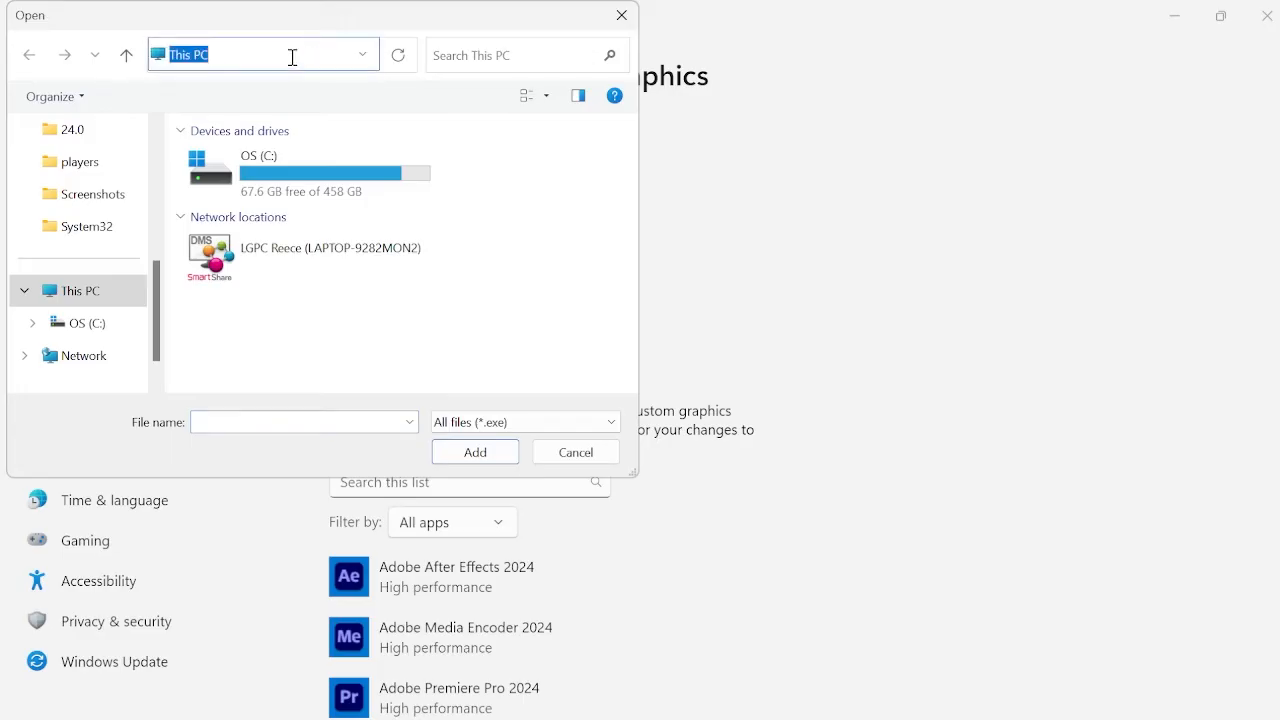
right_click(292, 56)
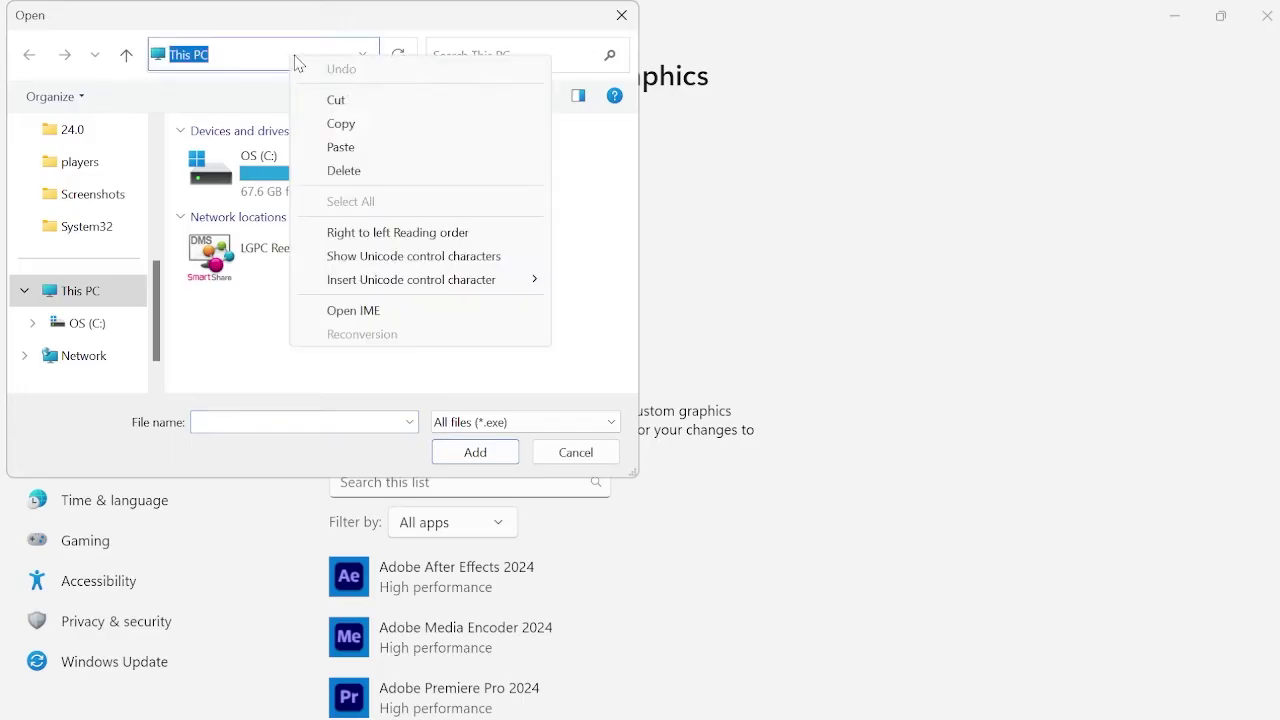
left_click(389, 157)
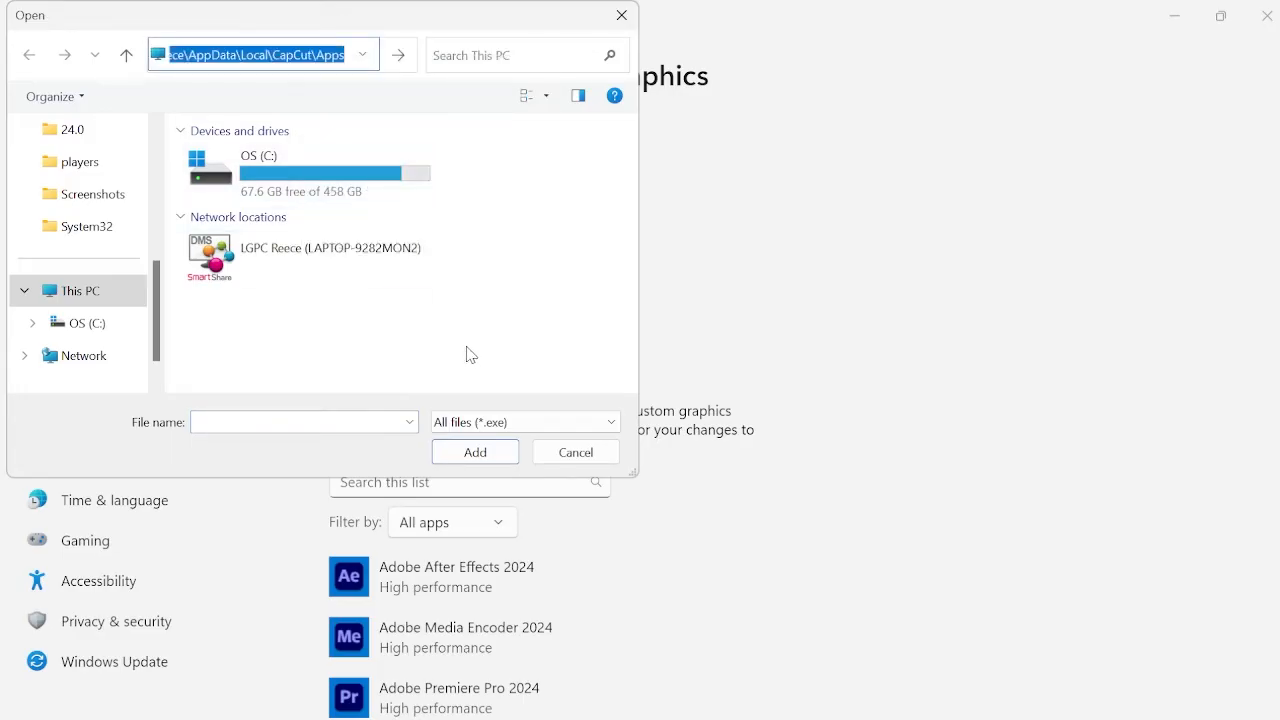
key("Return")
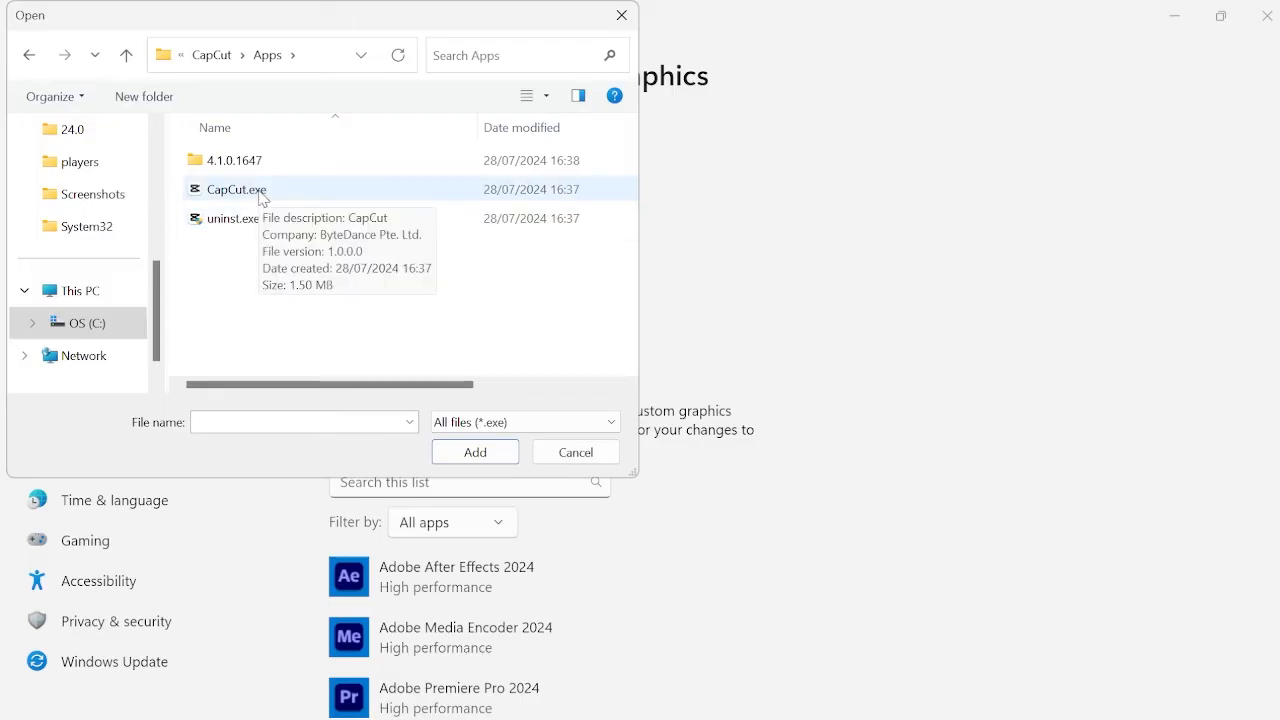
double_click(258, 196)
scroll(640, 400, "down", 5)
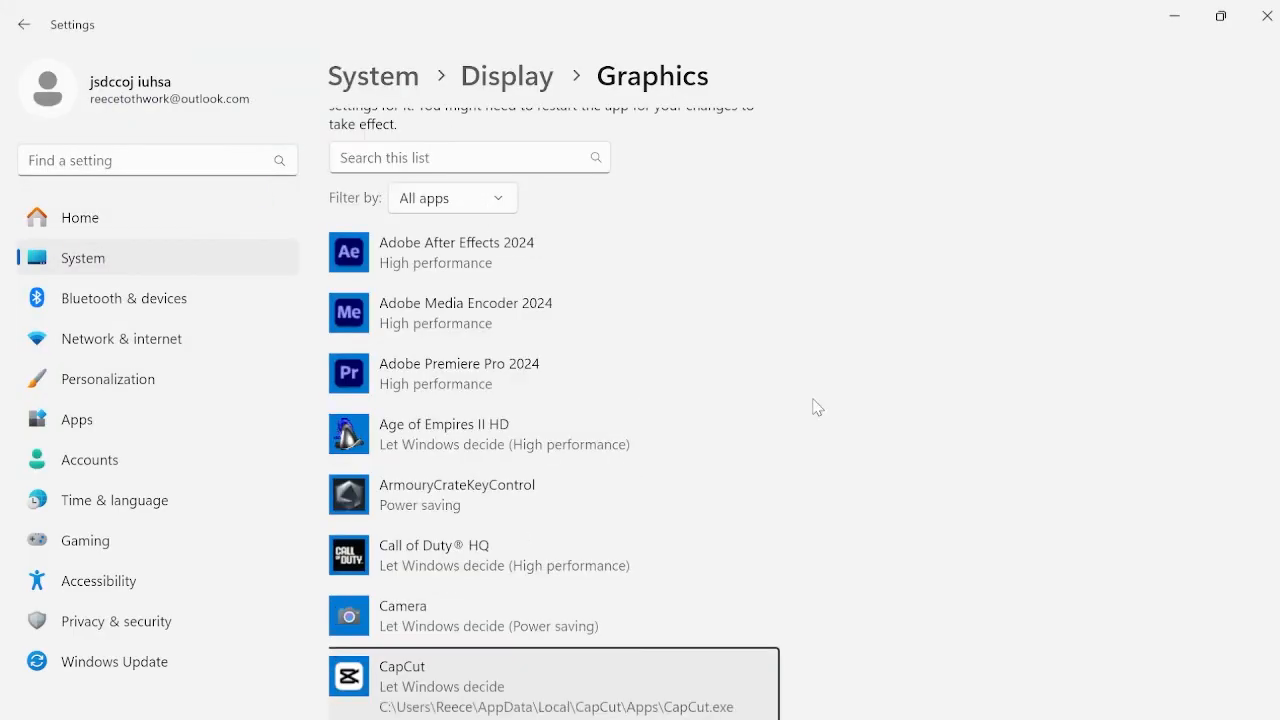
scroll(640, 400, "down", 2)
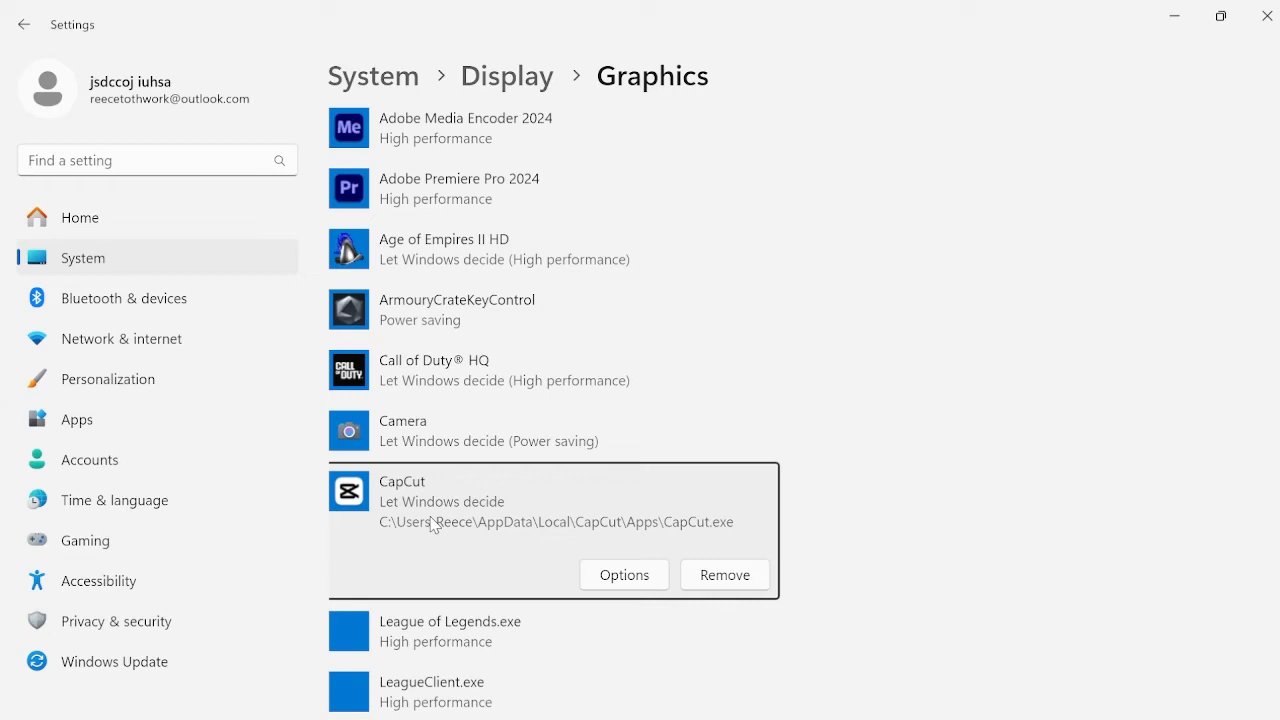
scroll(460, 520, "down", 1)
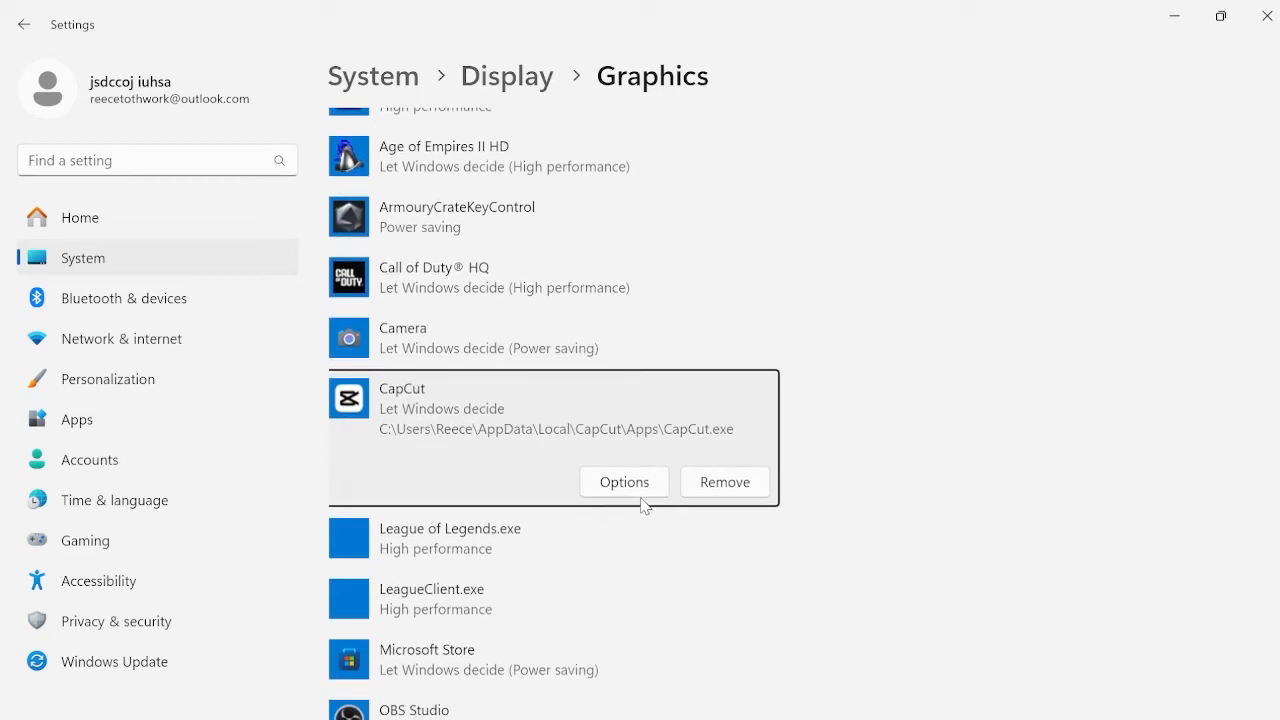
Set CapCut's graphics preference to High performance and save it
left_click(624, 486)
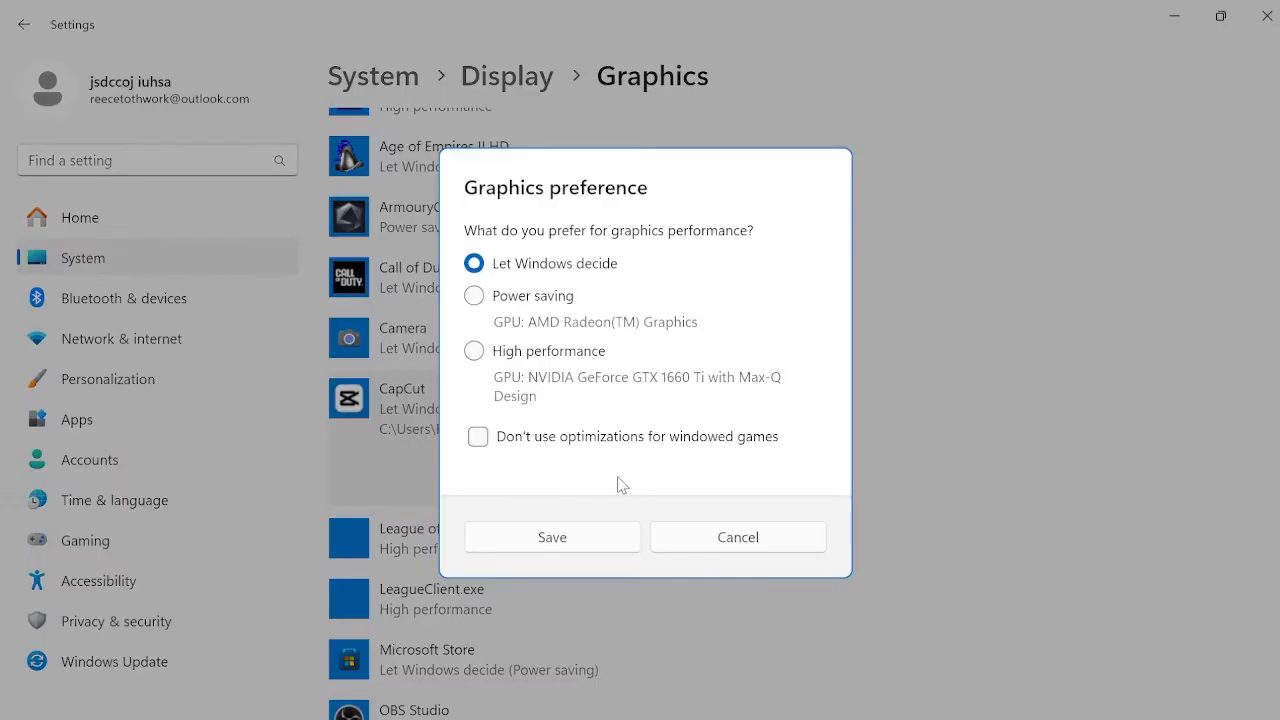
left_click(474, 351)
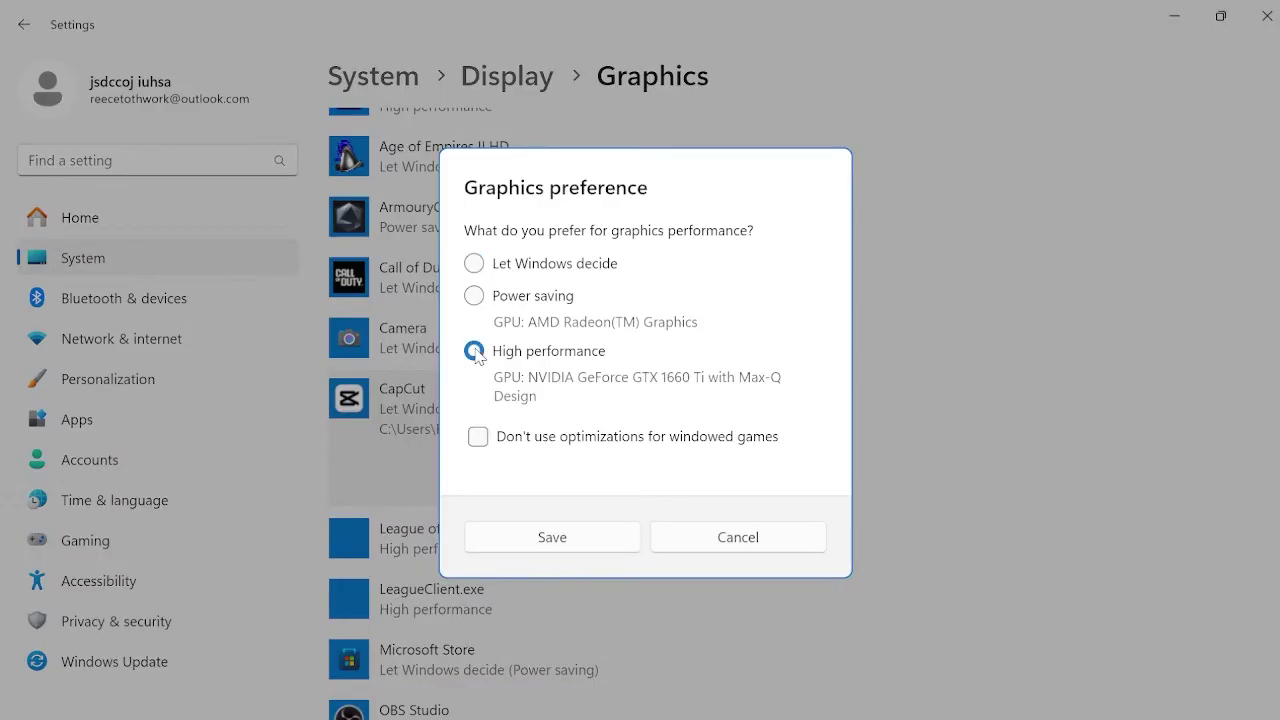
left_click(573, 545)
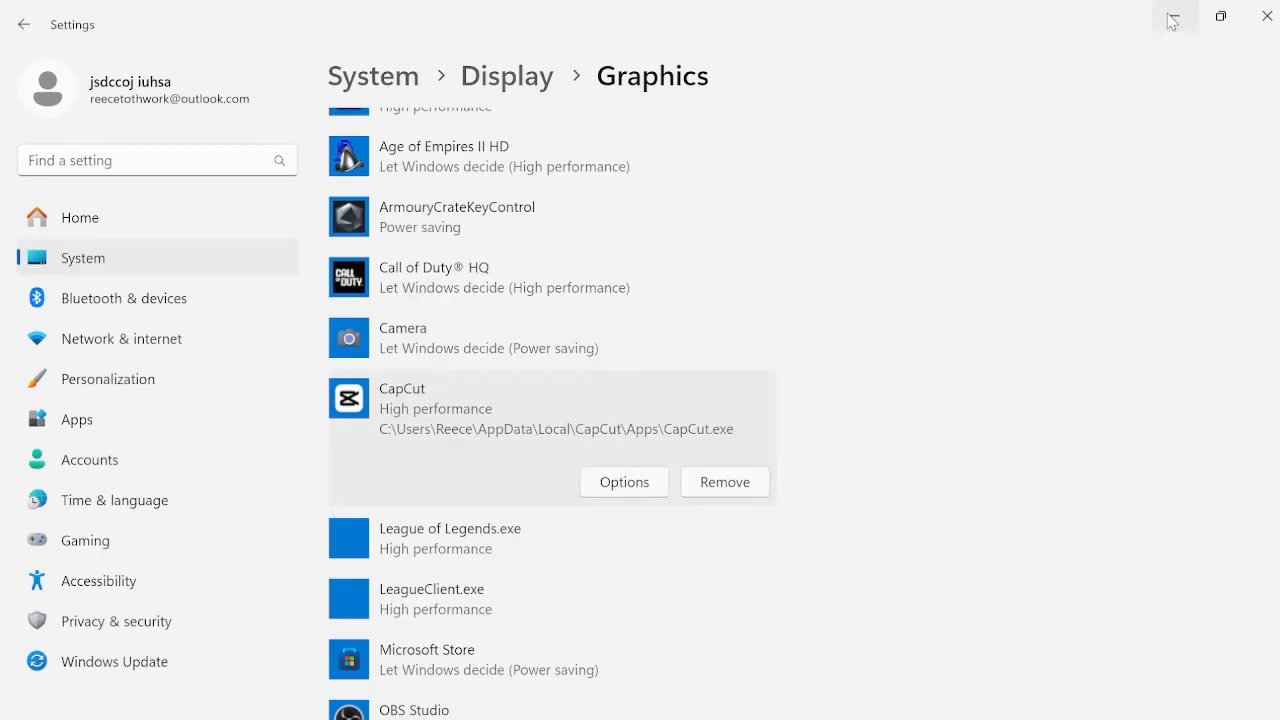
Close Settings and Explorer, then open the Windows Temp folder via Run 'temp' and maximise it
left_click(1267, 16)
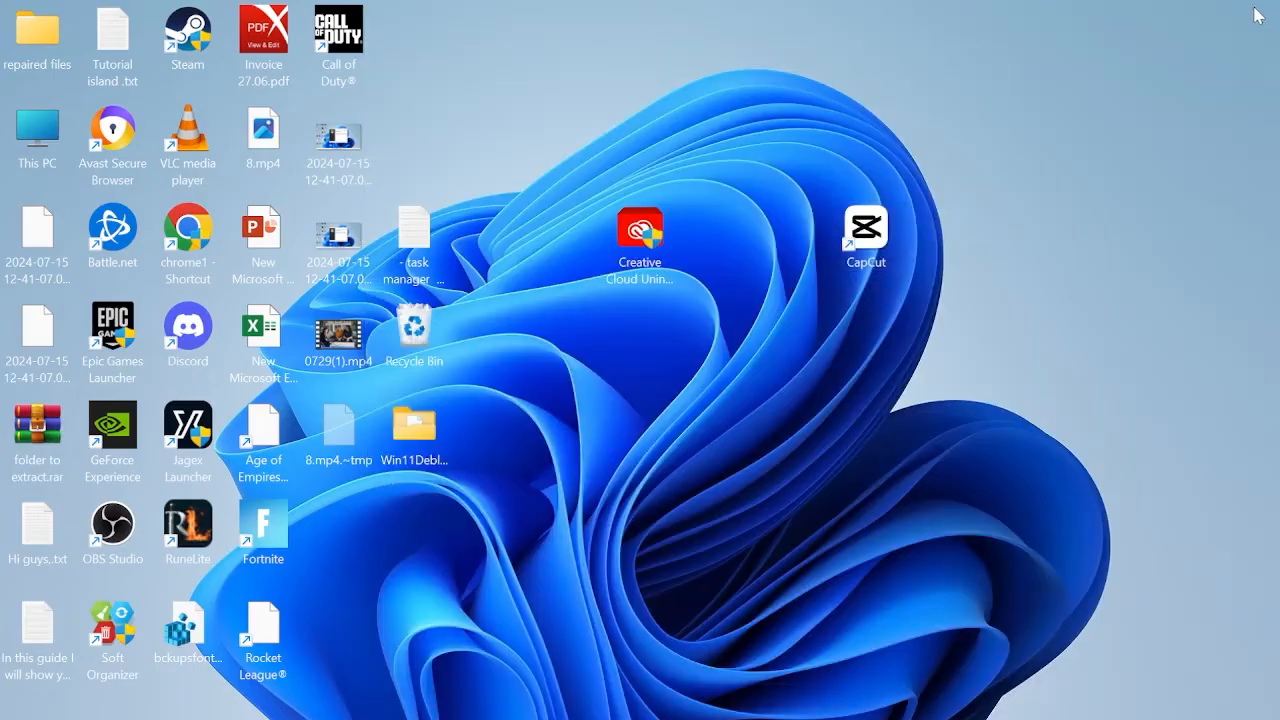
key("super")
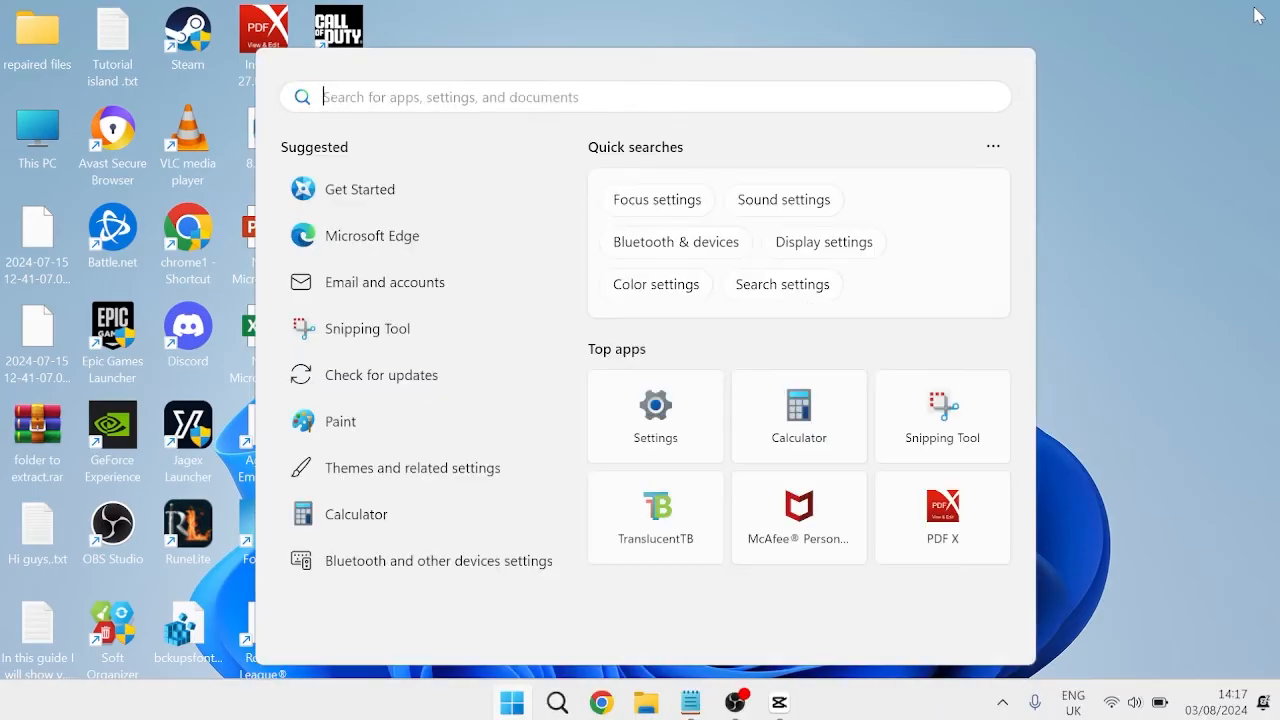
type("run")
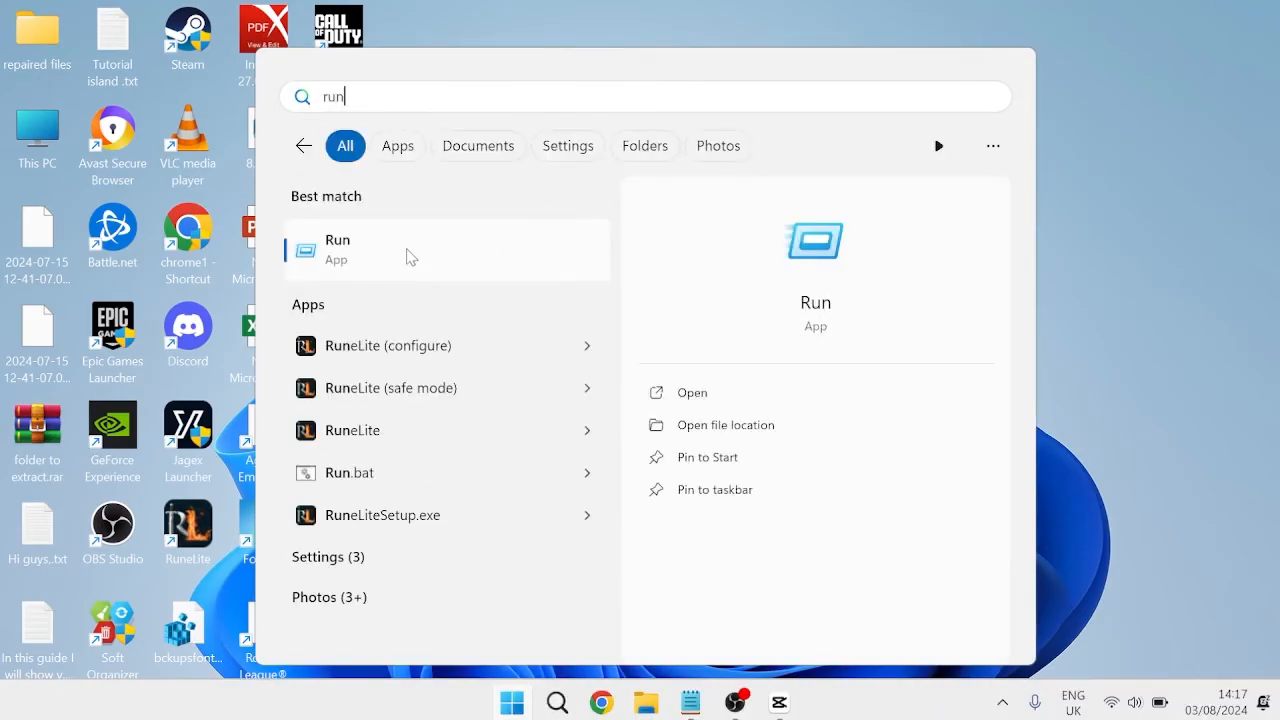
left_click(410, 257)
type("temp")
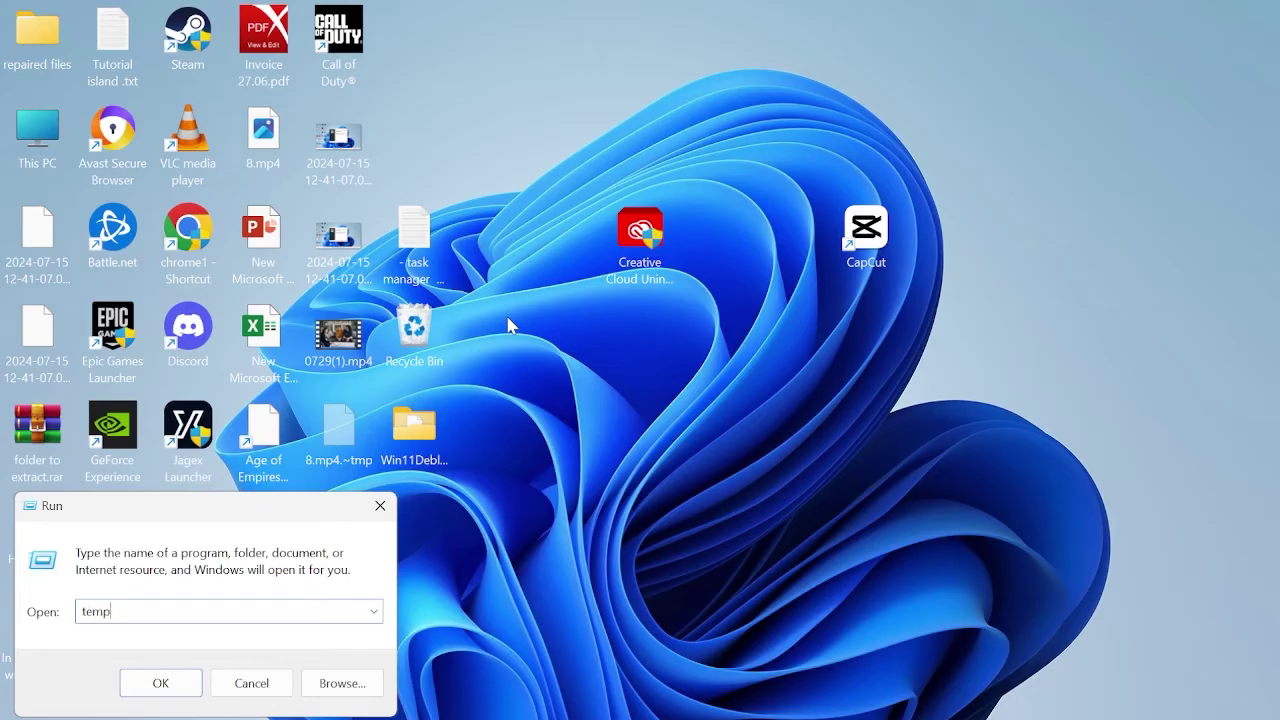
key("Return")
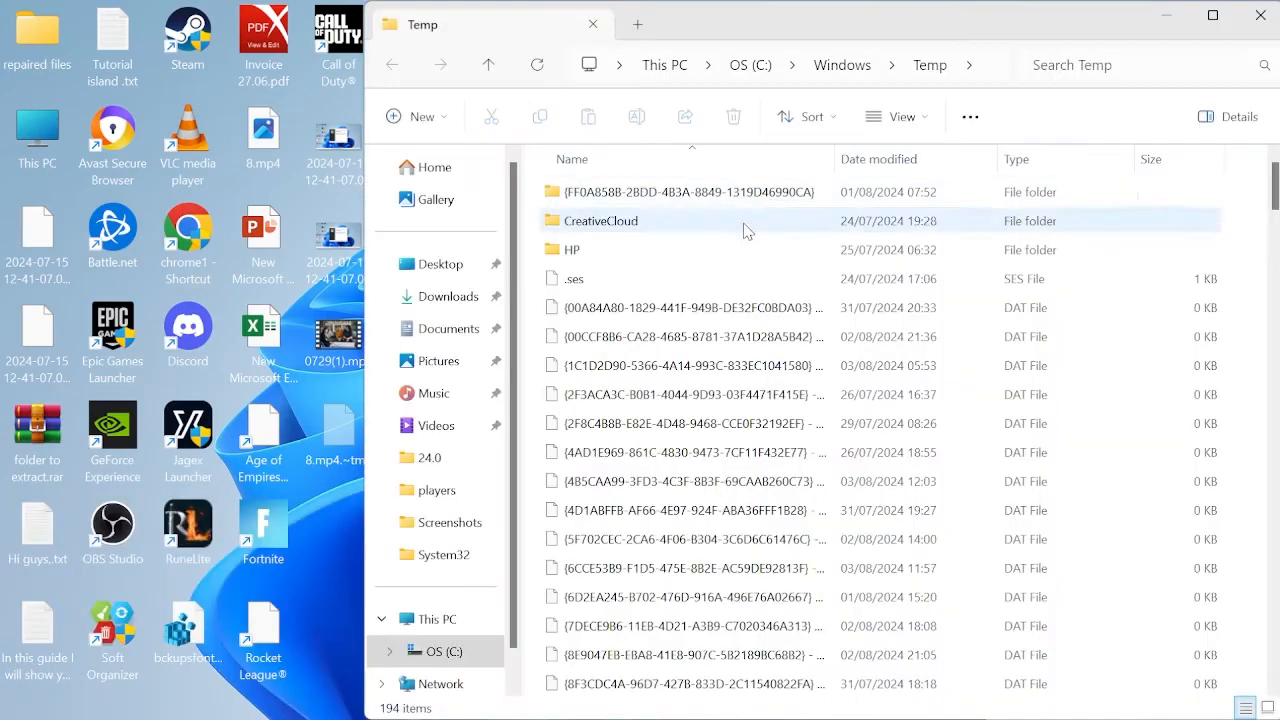
left_click(700, 224)
left_click(1219, 21)
left_click(950, 270)
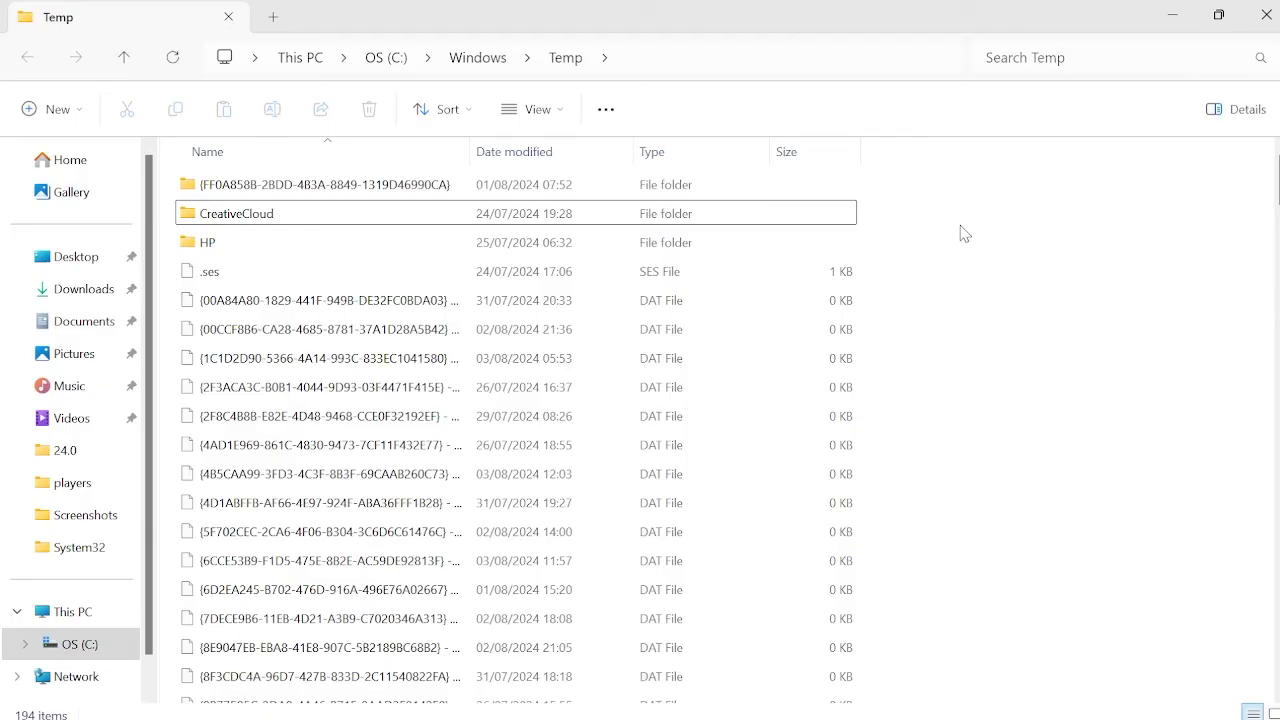
scroll(866, 360, "down", 5)
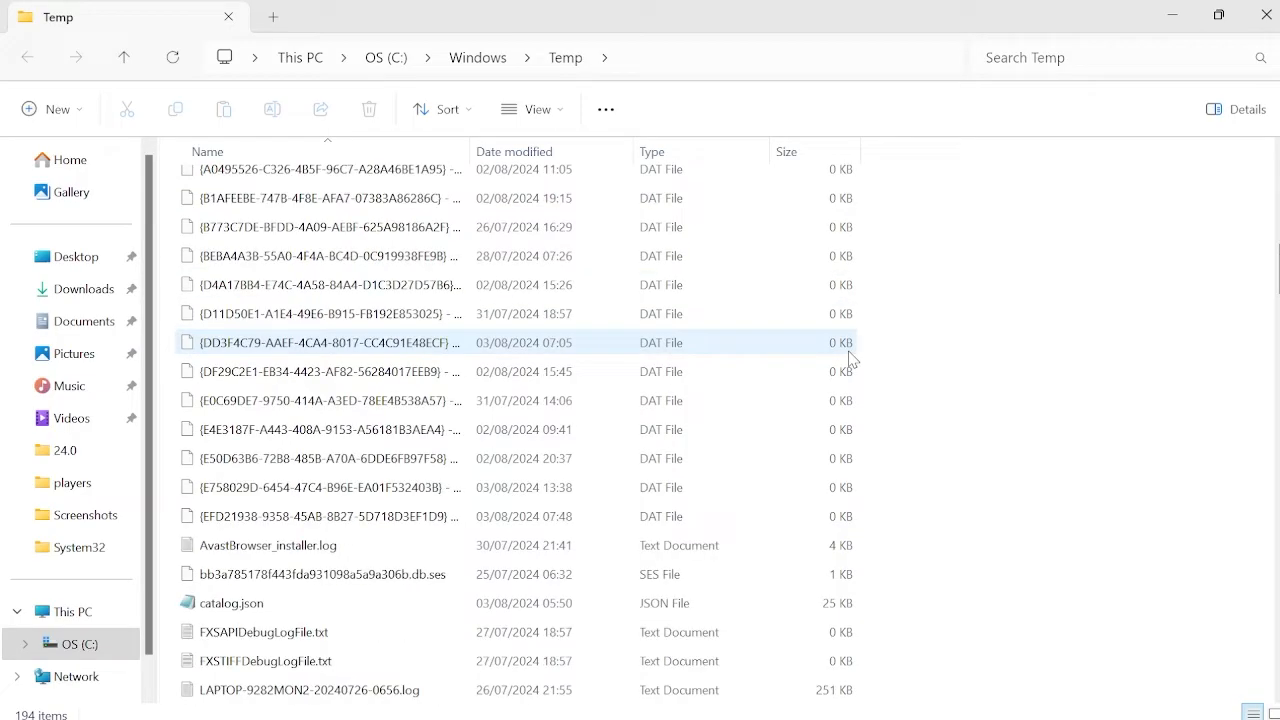
scroll(866, 375, "up", 3)
scroll(866, 375, "up", 3)
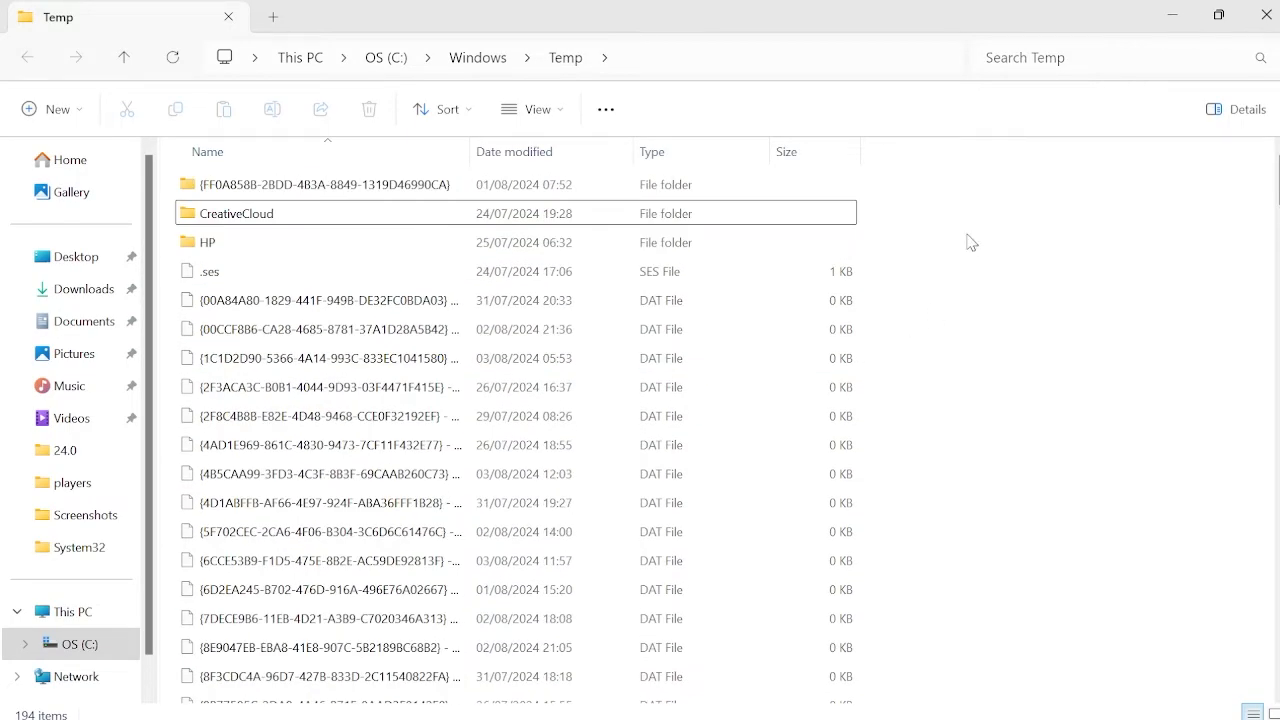
Select all Temp files, delete them, skip the one in-use log, and close the folder
left_click(848, 217)
key("ctrl+a")
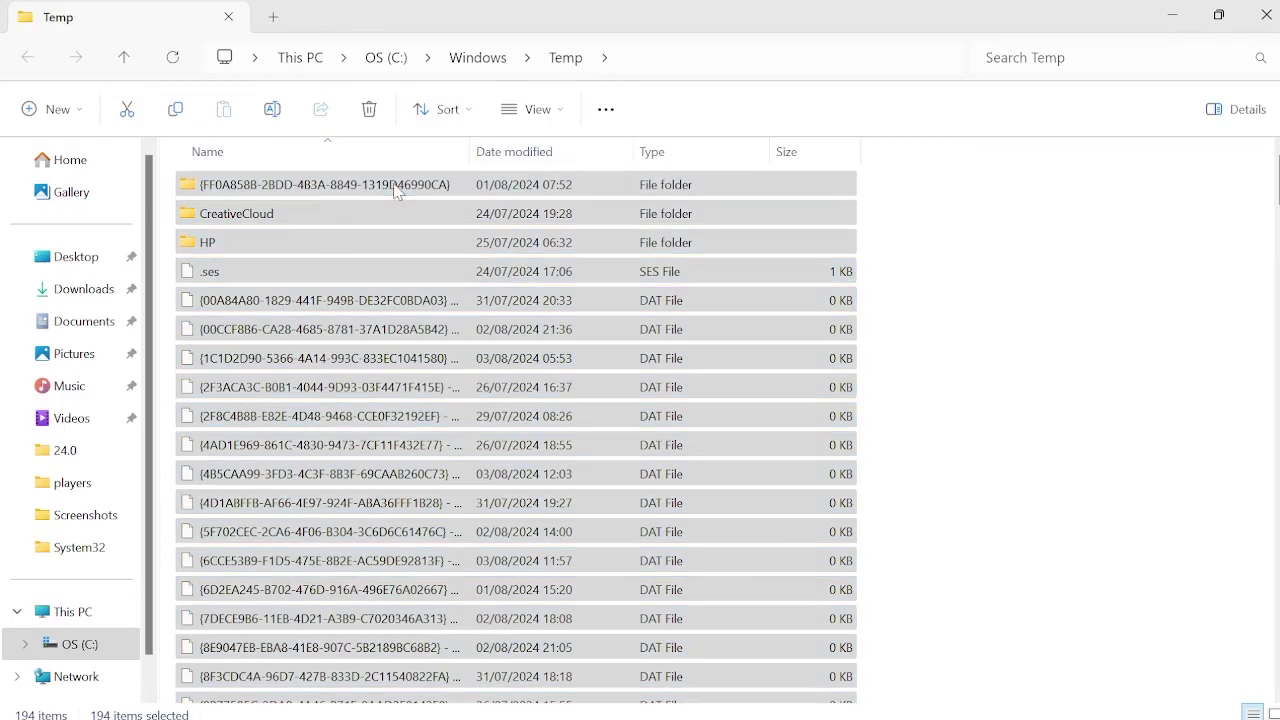
right_click(400, 195)
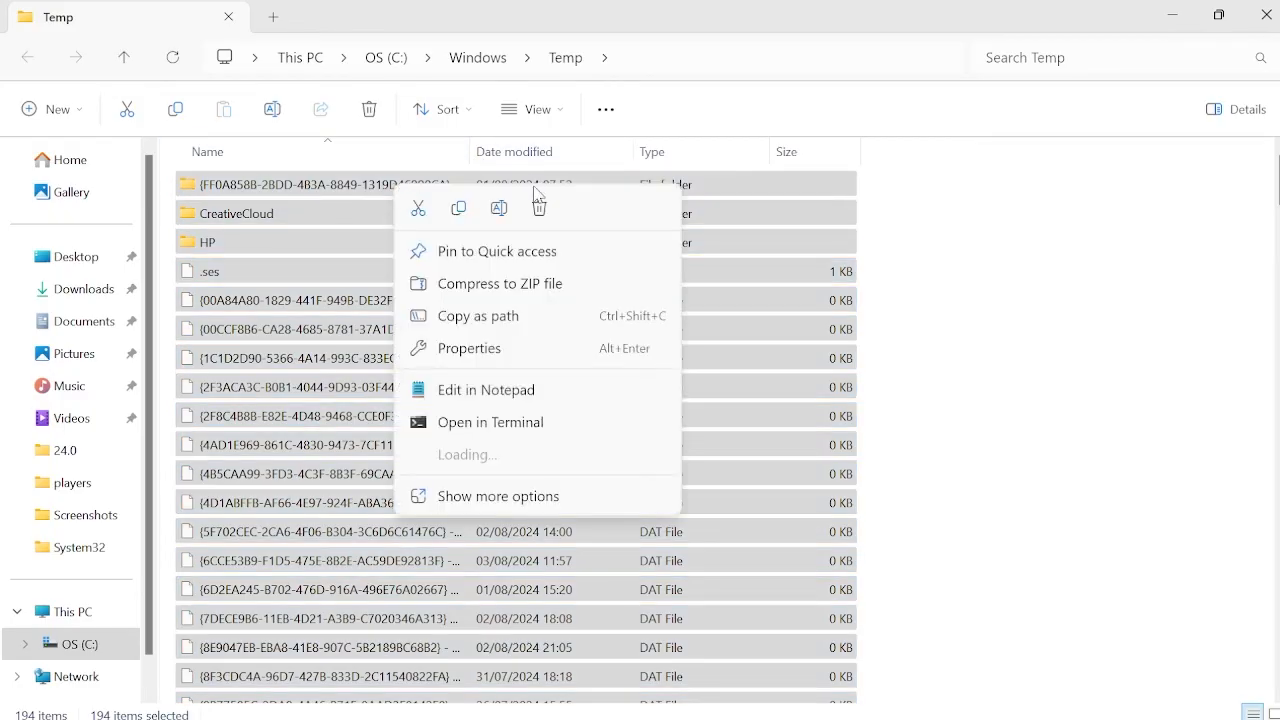
left_click(540, 208)
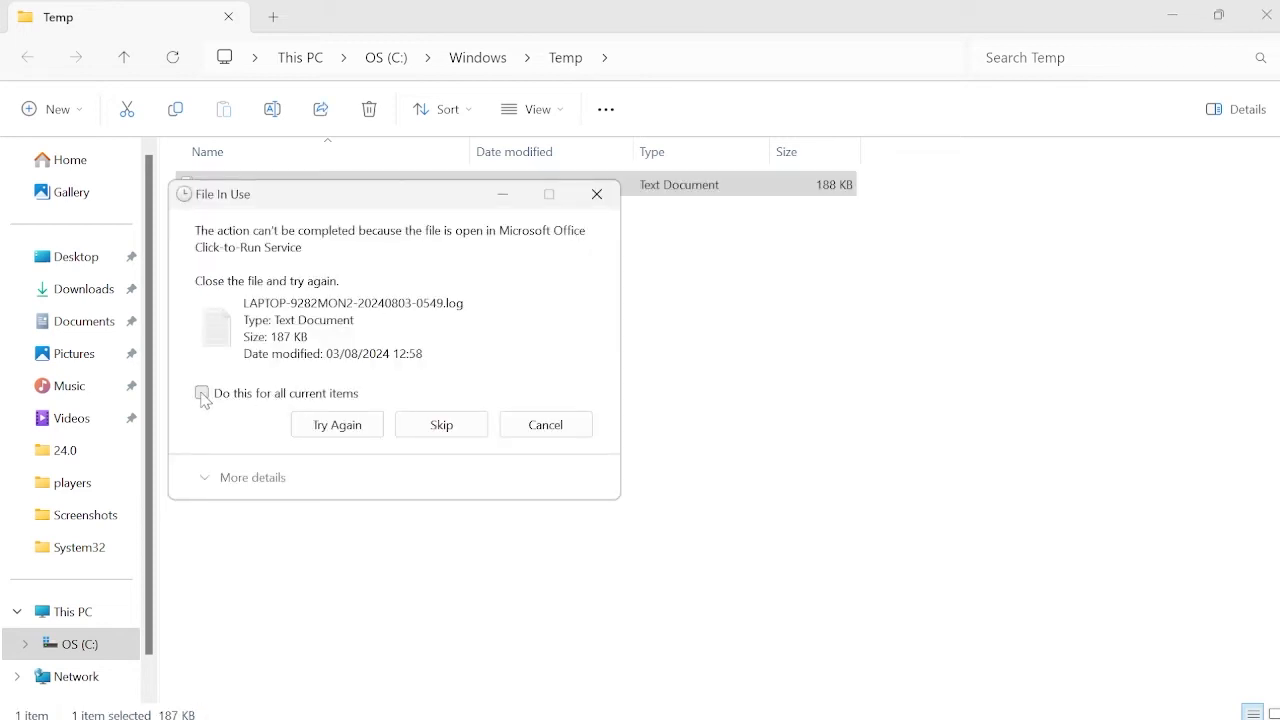
left_click(202, 393)
left_click(337, 425)
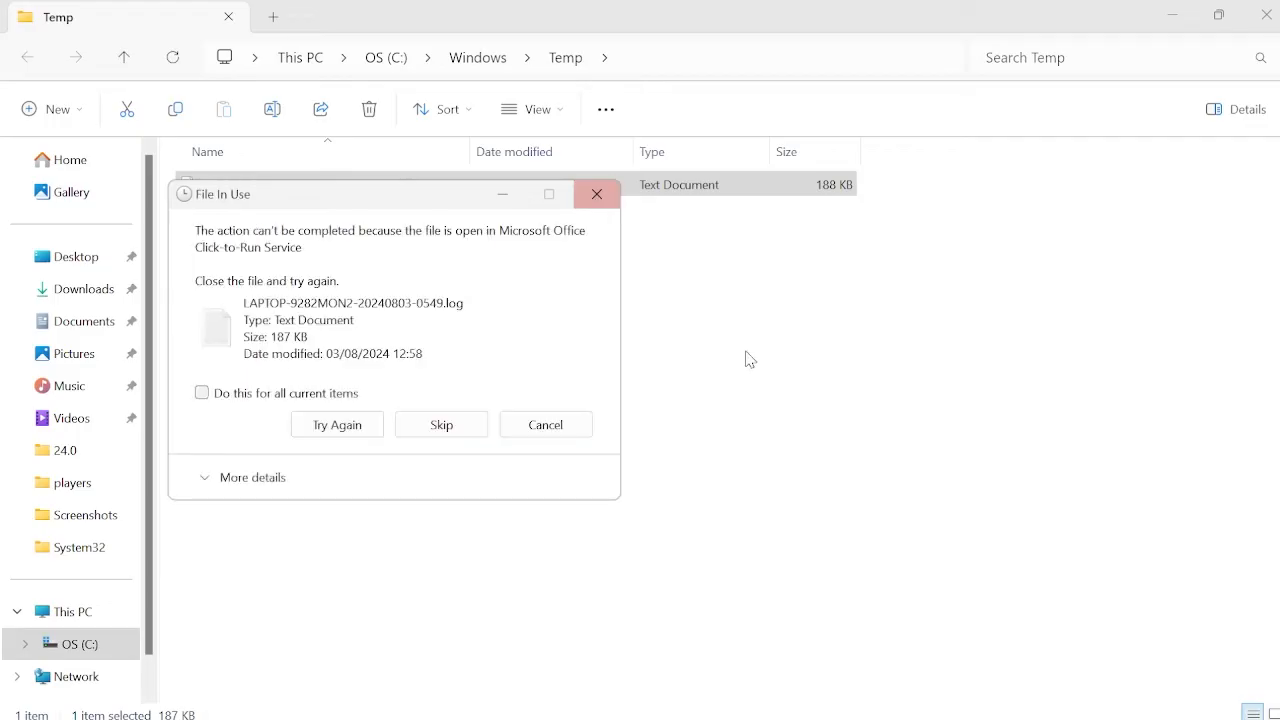
left_click(597, 194)
left_click(345, 215)
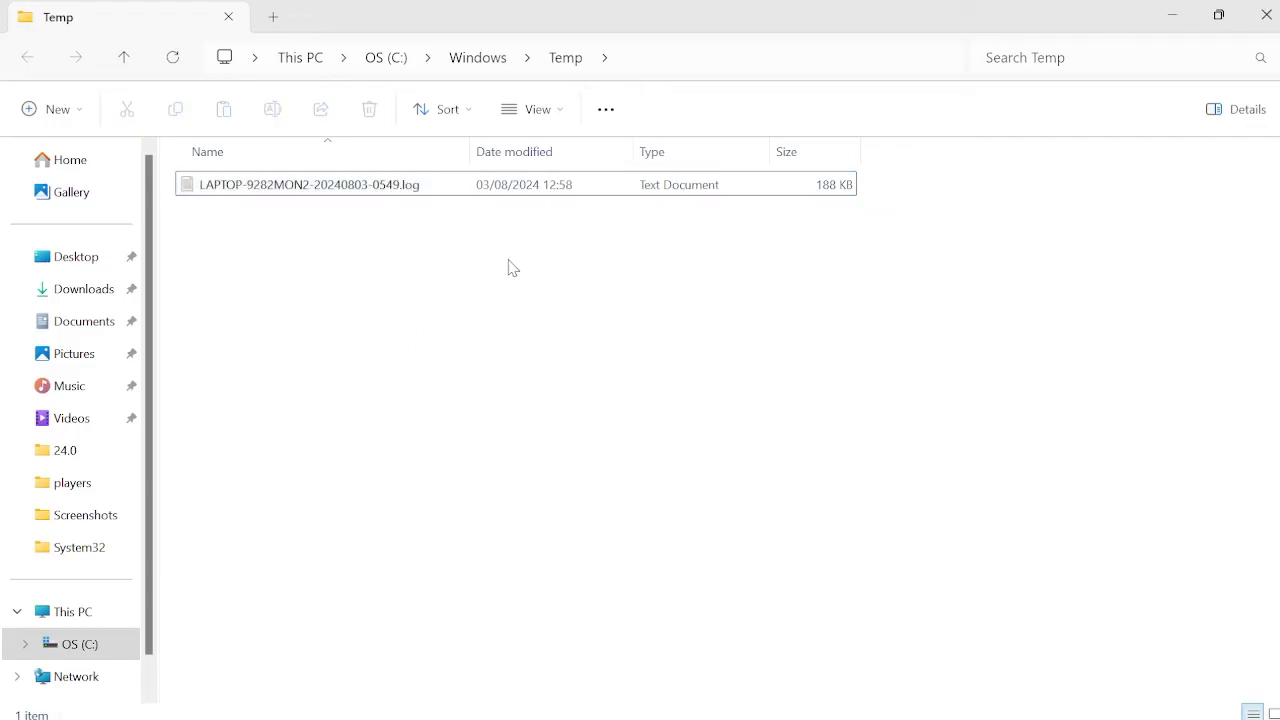
left_click(1268, 10)
Reach the user's %temp% folder through the Run dialog
key("super")
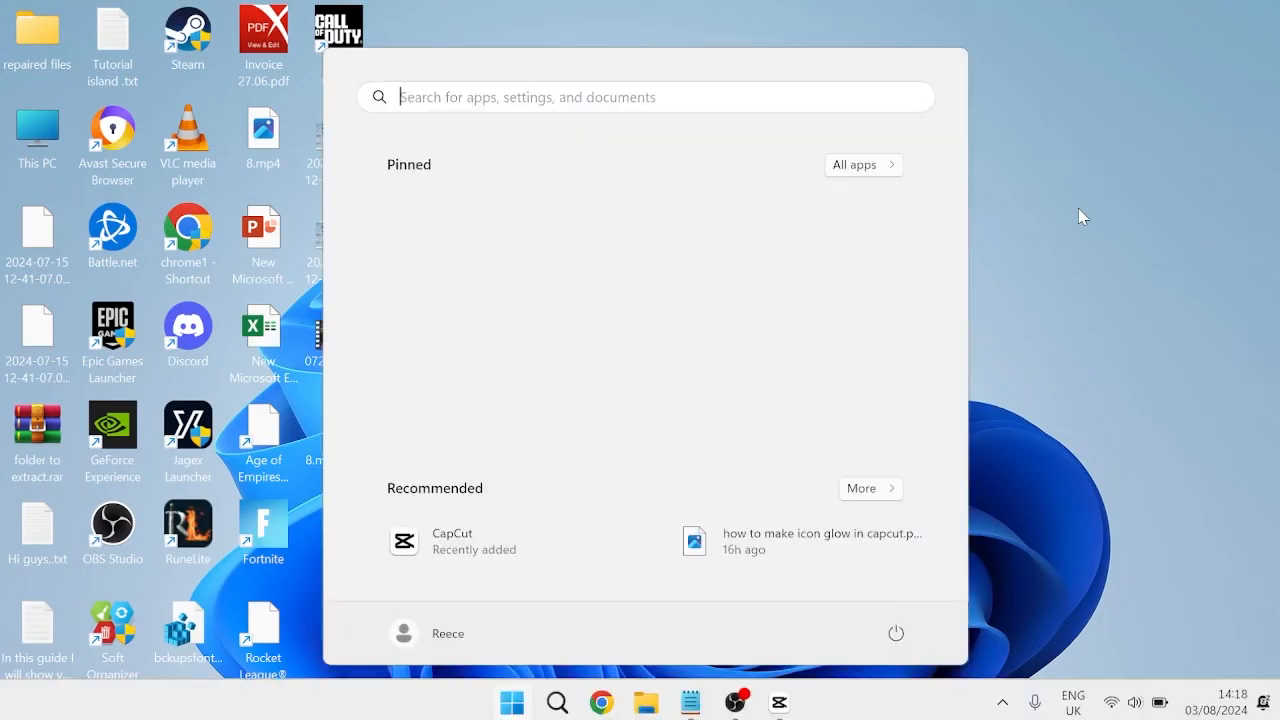
type("run")
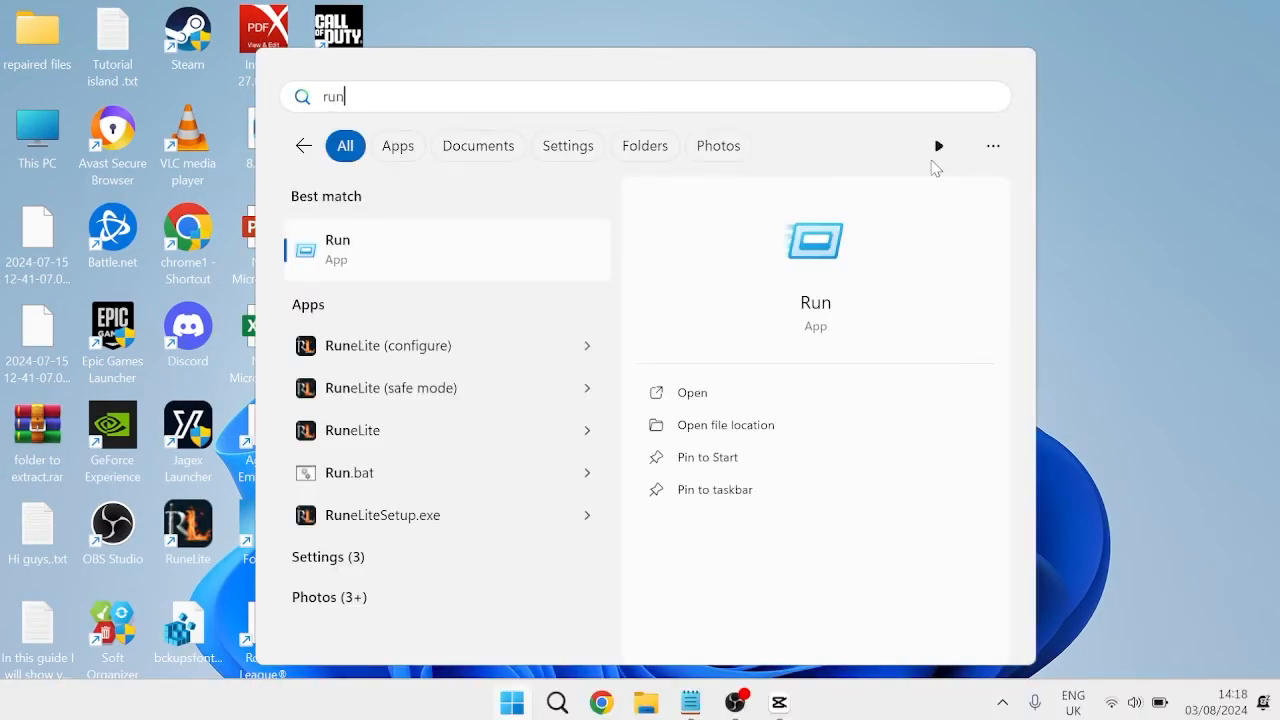
left_click(458, 247)
type("%temp%")
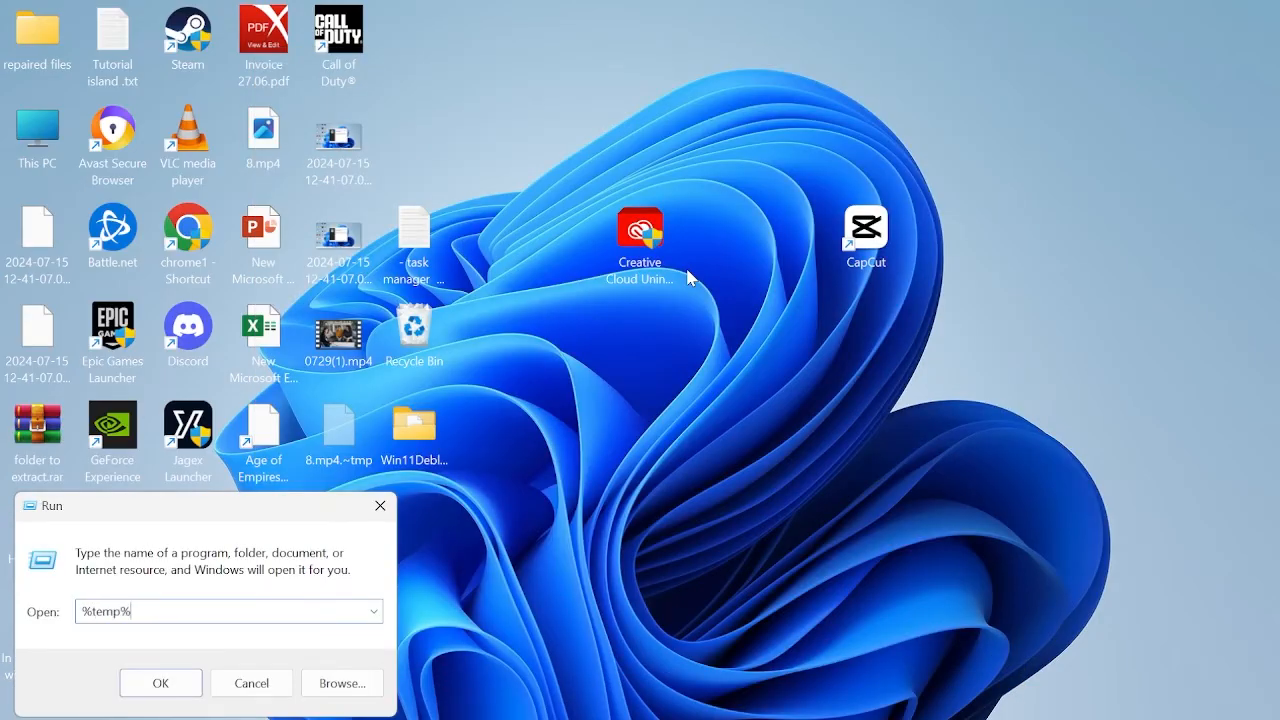
key("Return")
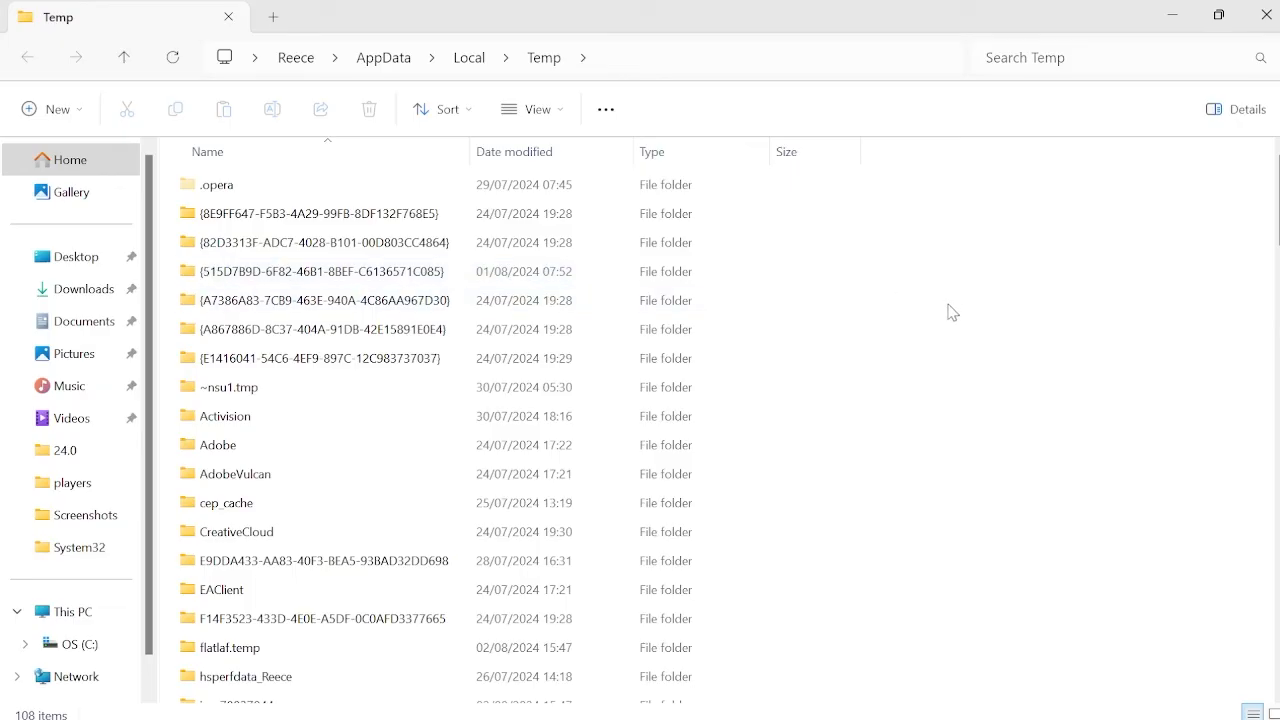
scroll(870, 350, "down", 2)
scroll(855, 340, "up", 2)
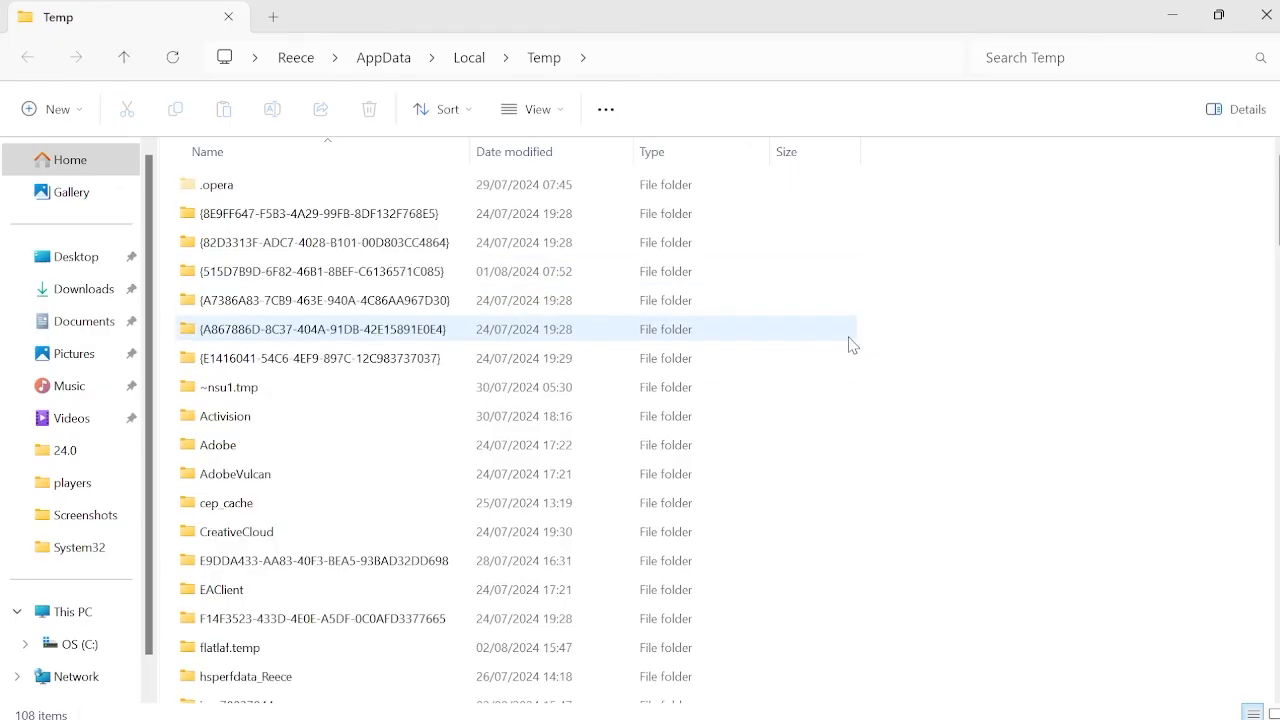
Delete all %temp% items, skipping the six in-use ones, and close File Explorer
key("ctrl+a")
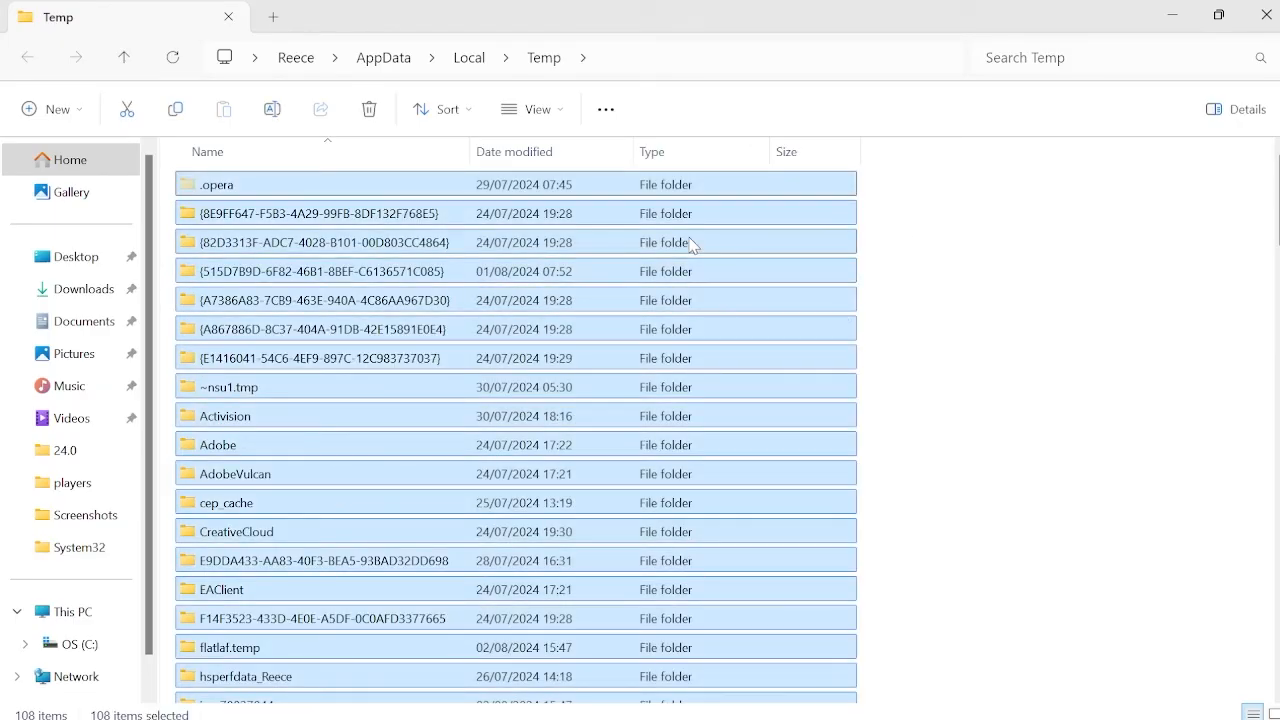
right_click(744, 227)
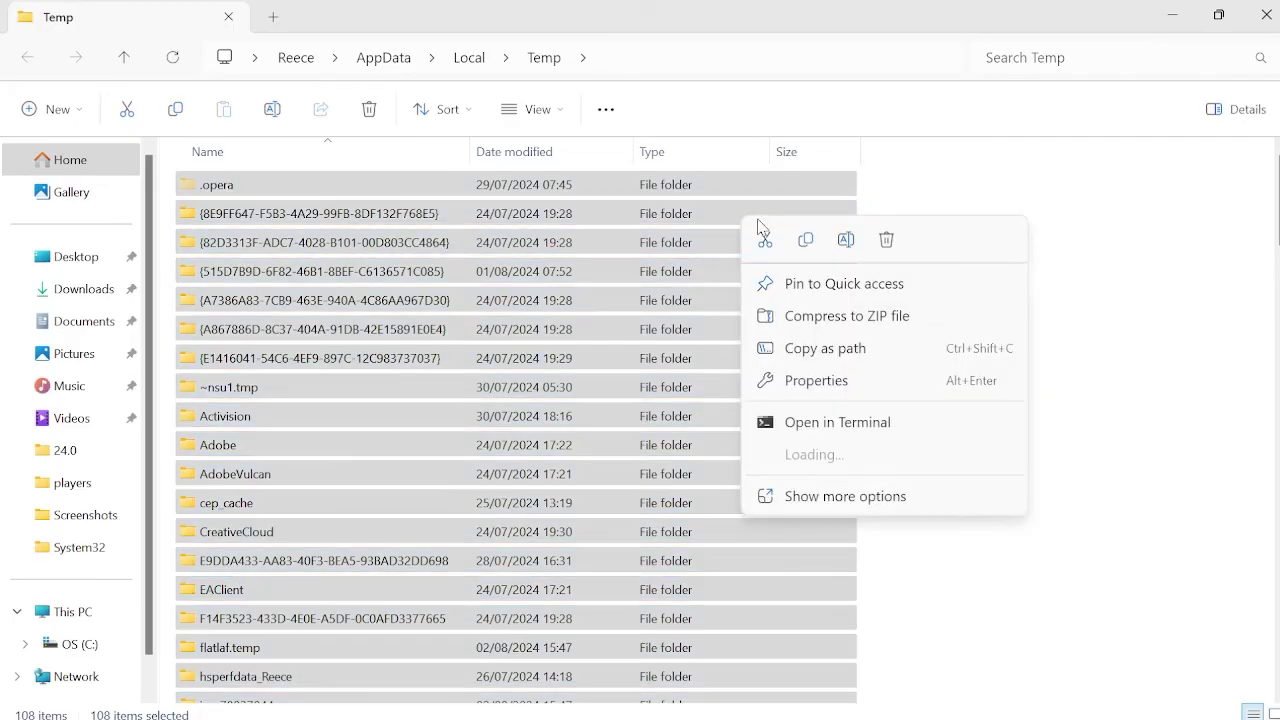
left_click(887, 240)
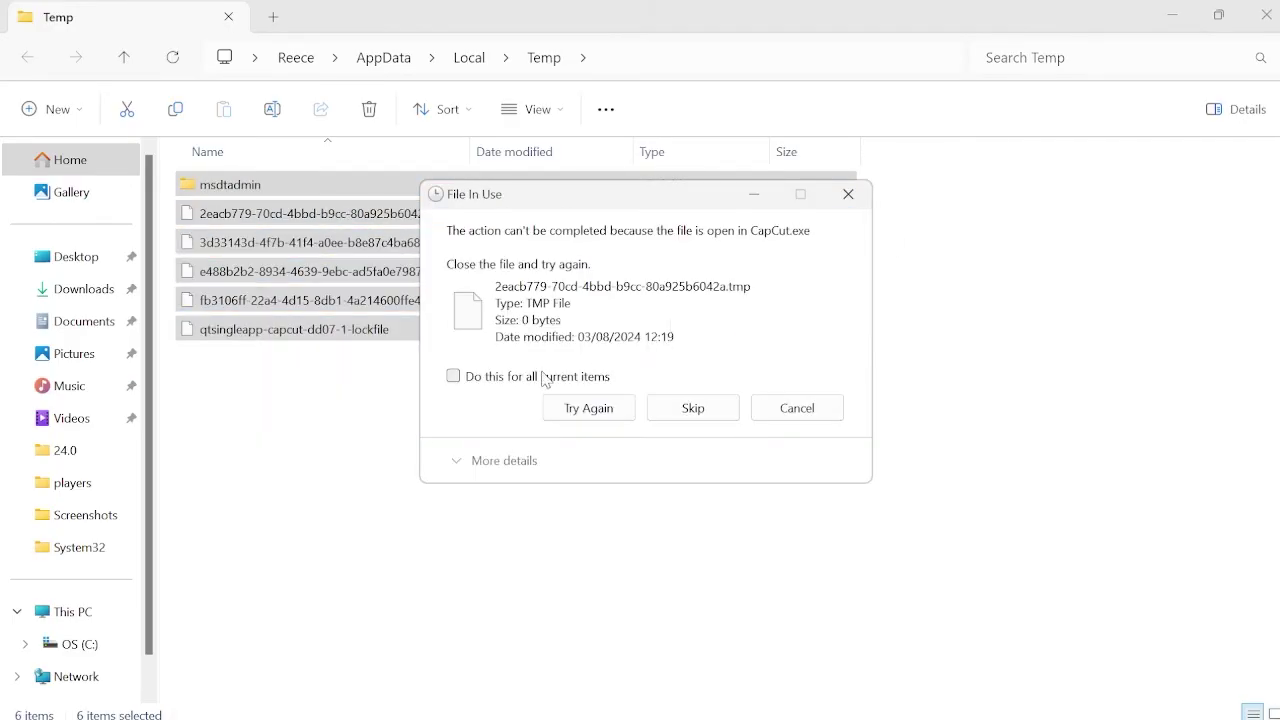
left_click(549, 378)
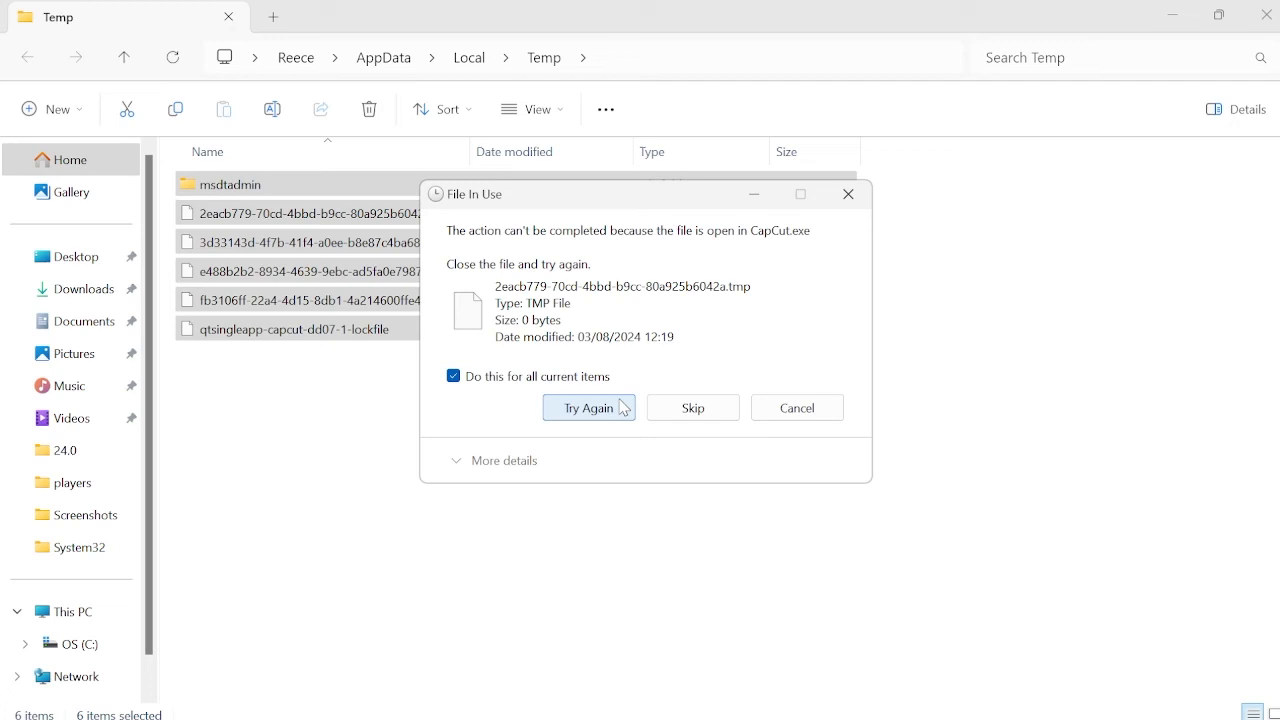
left_click(603, 409)
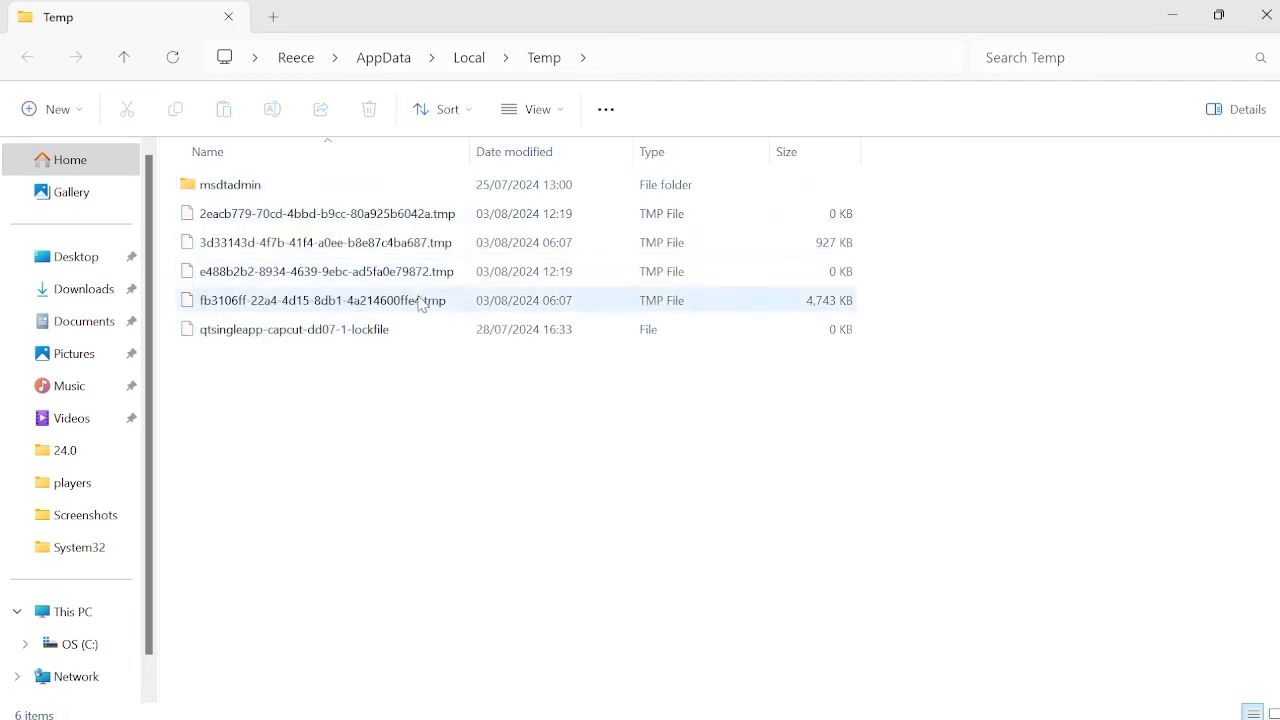
left_click(1266, 16)
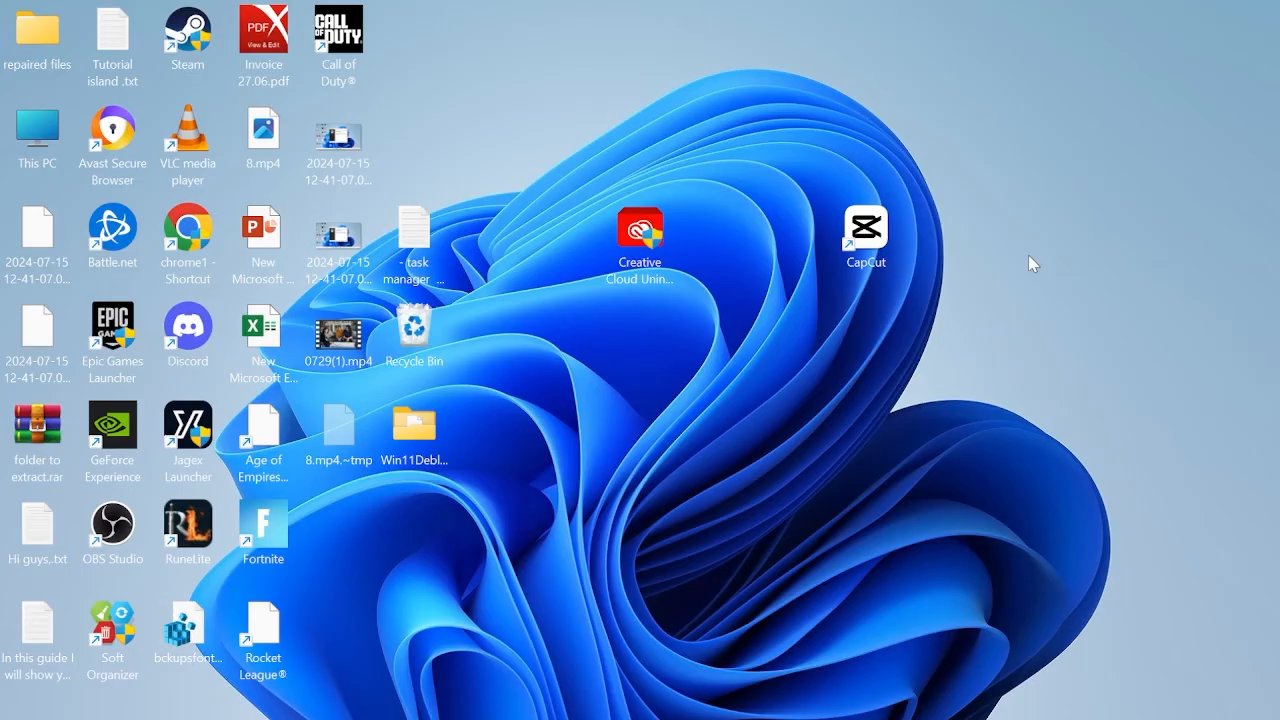
Reach the Advanced page of System Properties via sysdm.cpl from Run
key("super")
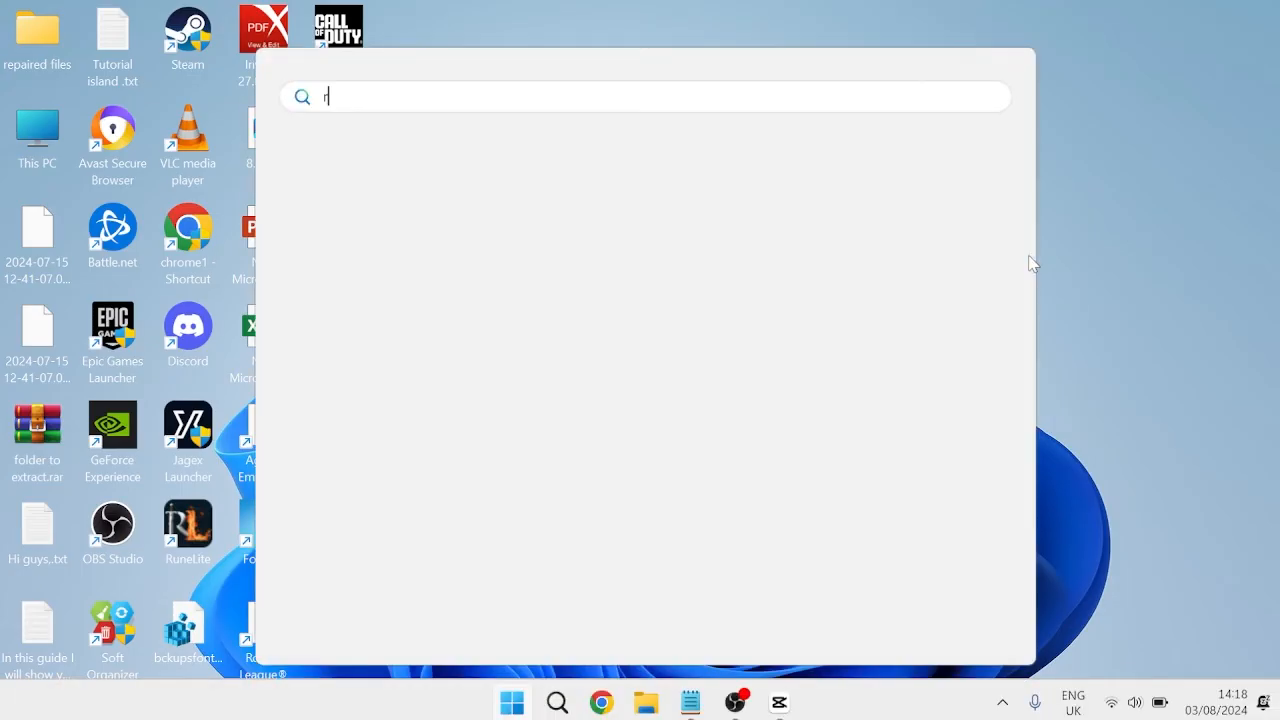
type("run")
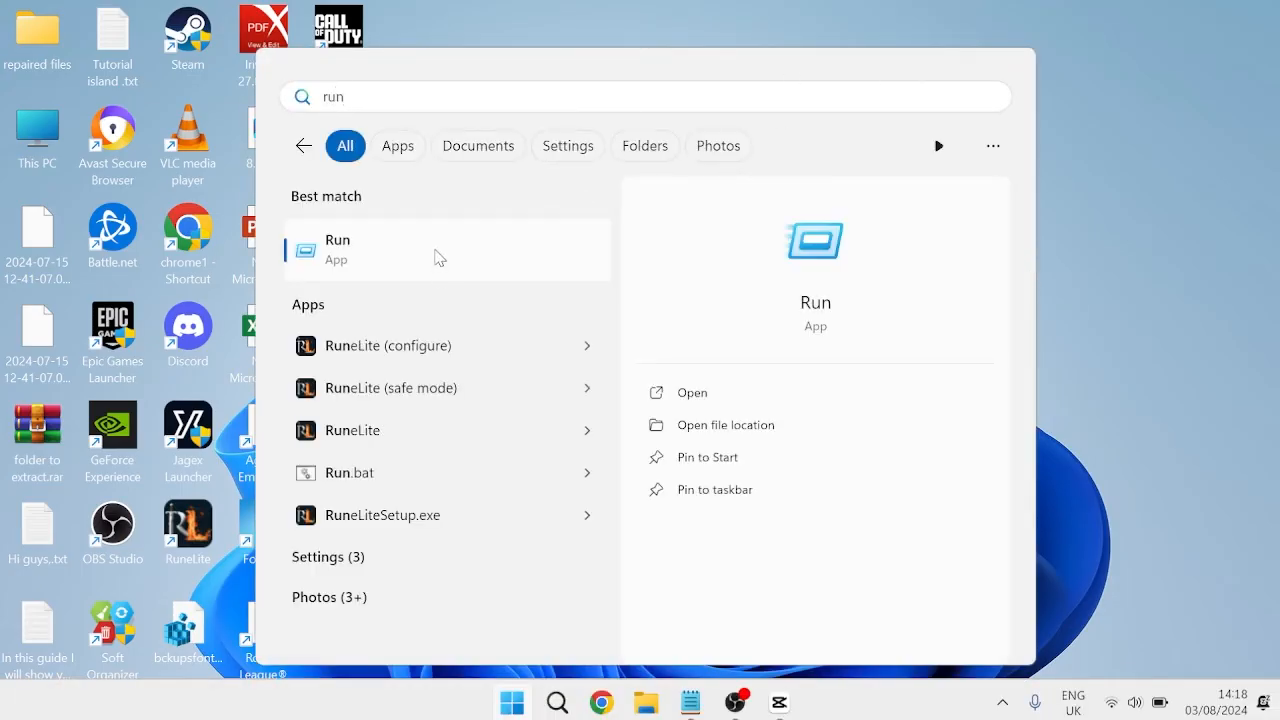
left_click(437, 252)
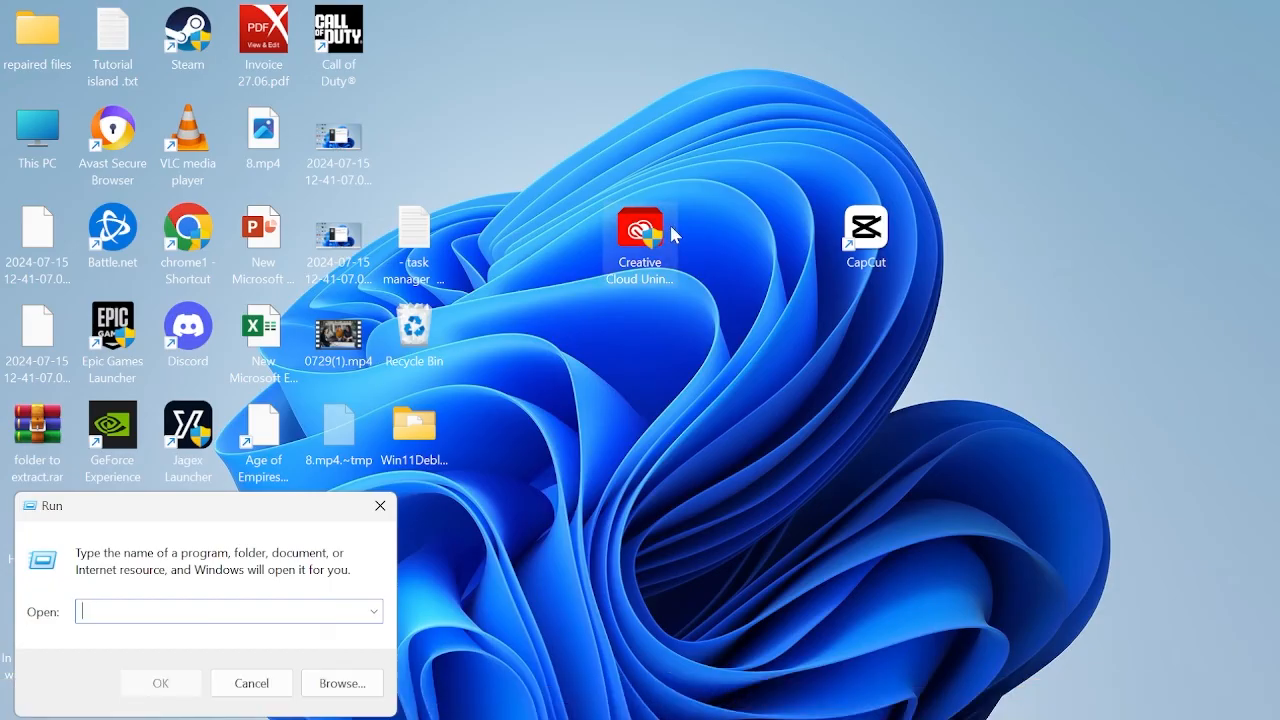
type("sysdm.cpl")
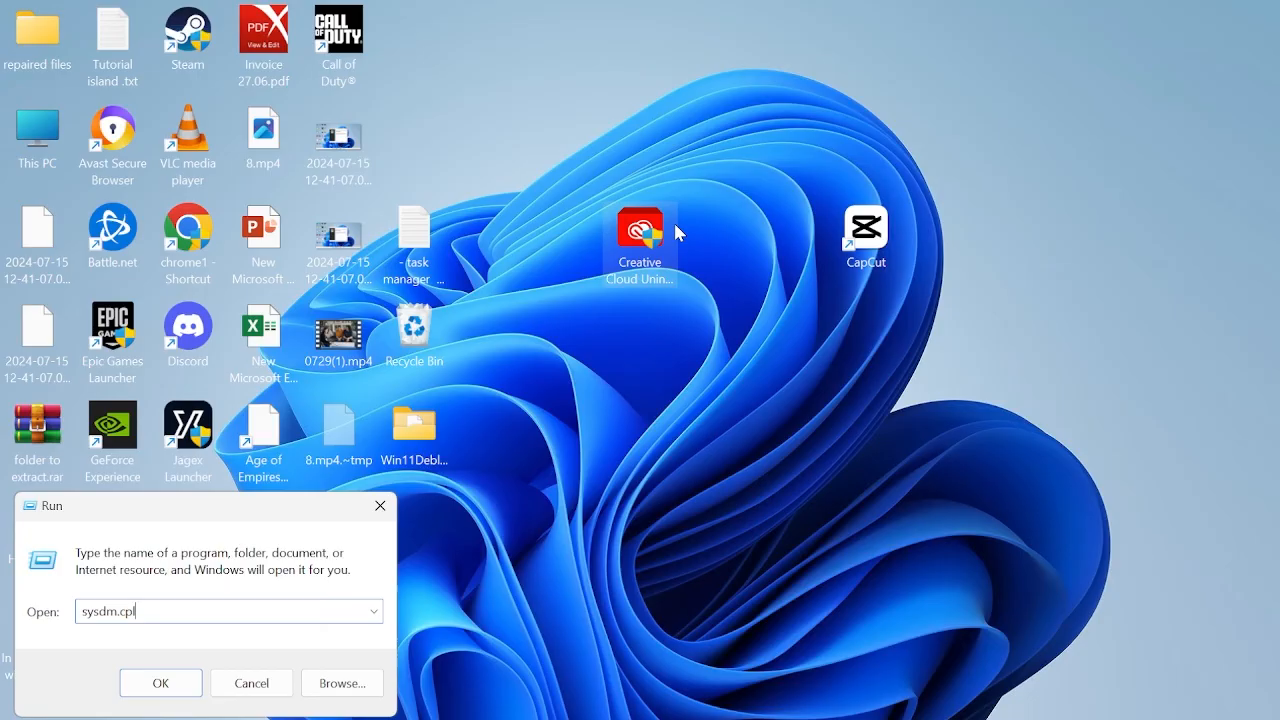
key("Return")
left_click(289, 150)
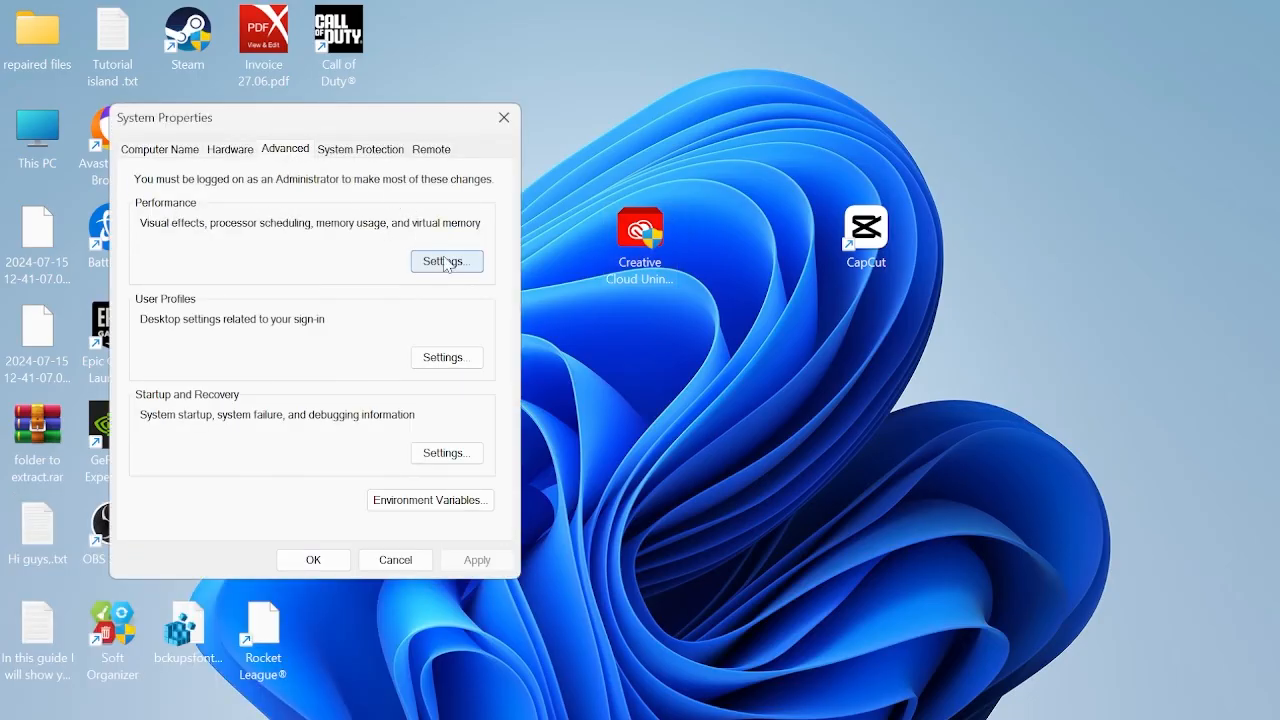
Set visual effects to Custom with only taskbar animations, Peek, thumbnails and smooth fonts, then close
left_click(446, 261)
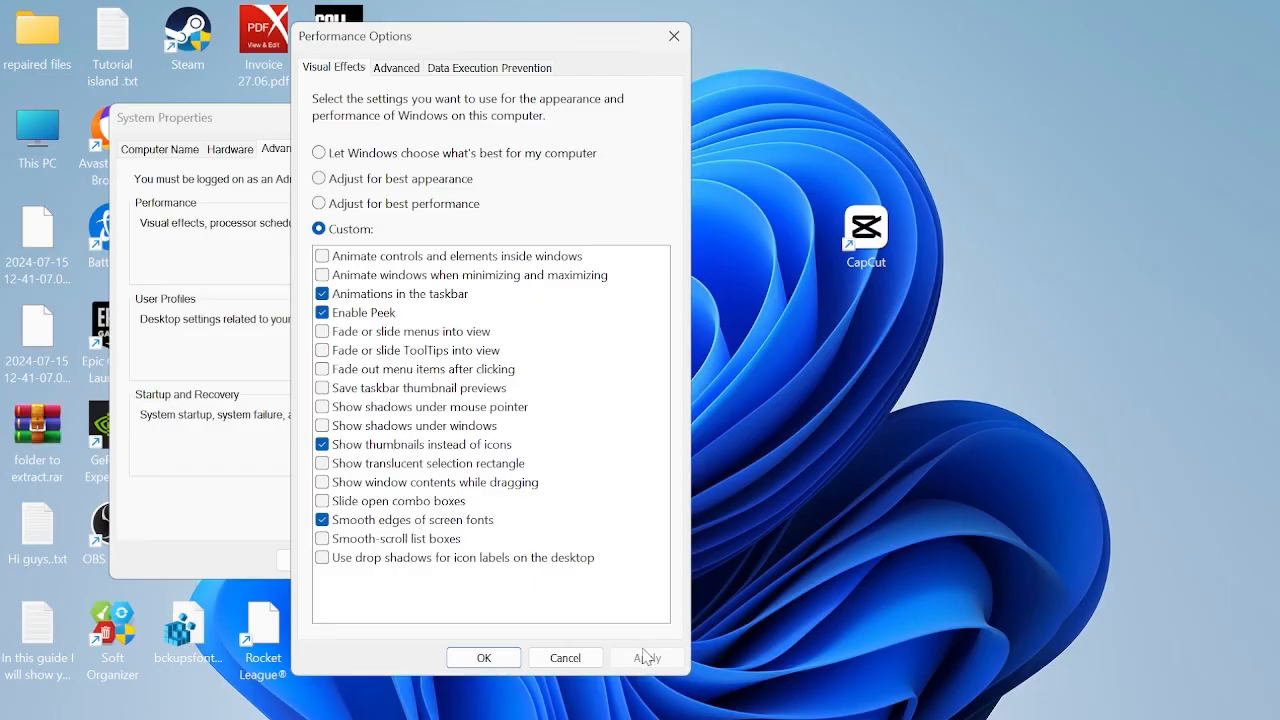
left_click(484, 658)
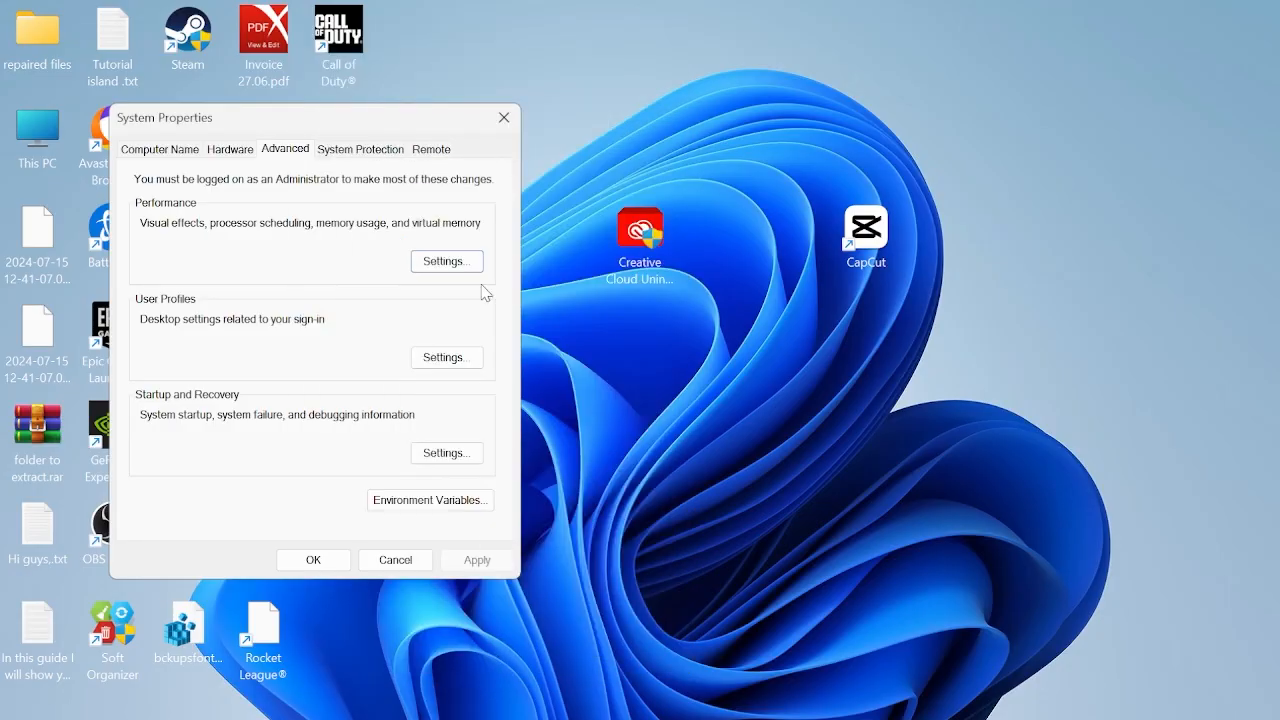
left_click(504, 121)
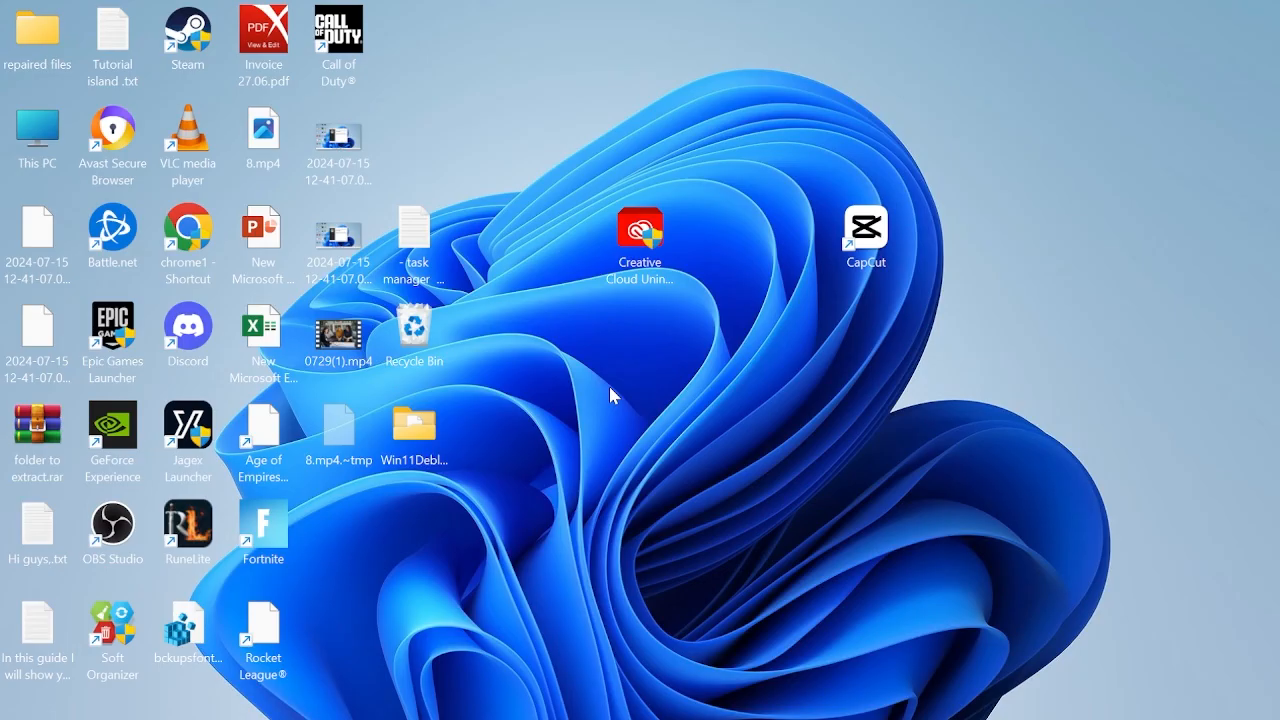